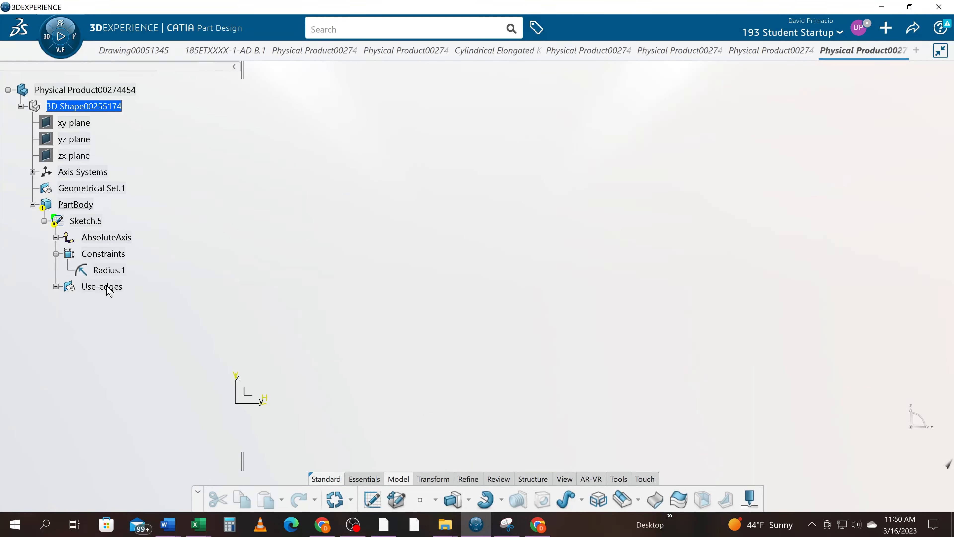
- Delete Sketch.5 from the PartBody and close its product document
click(92, 220)
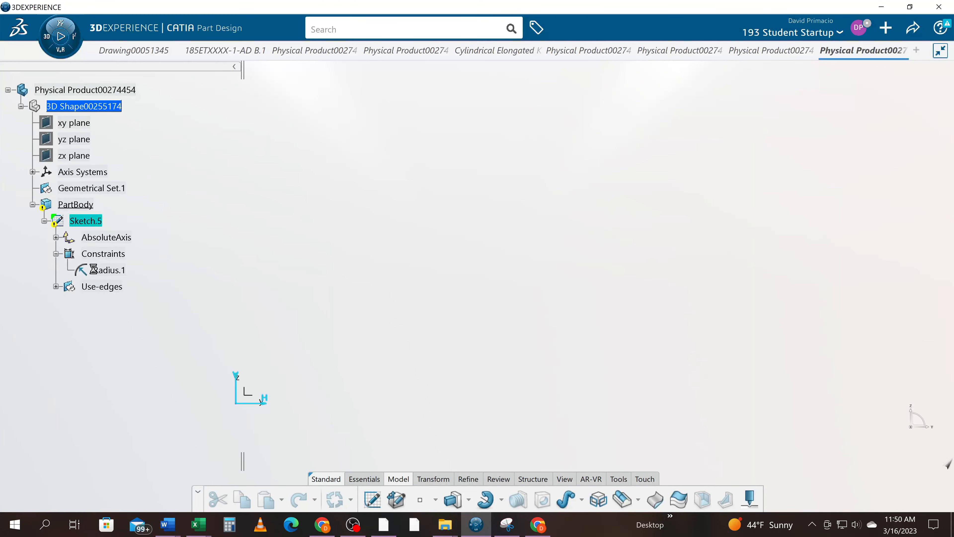
key(Delete)
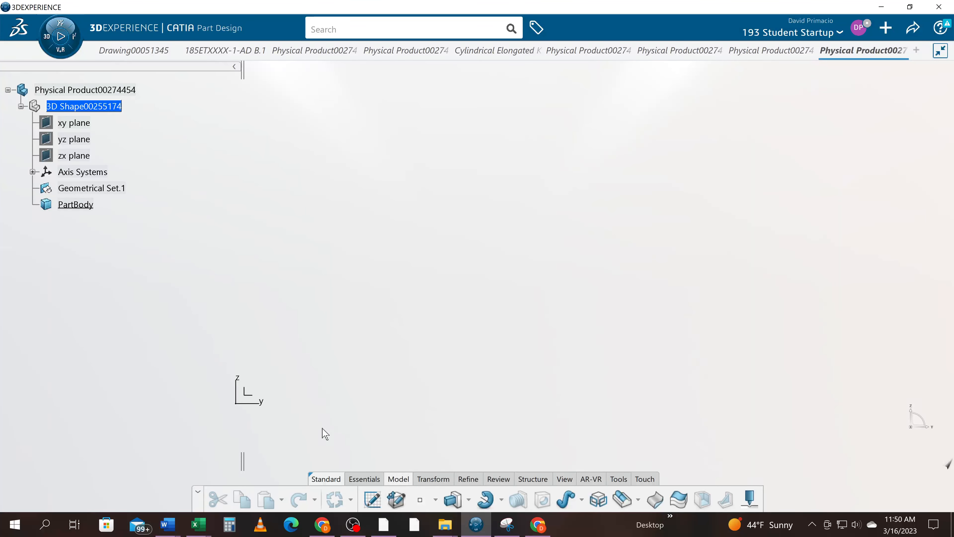
middle_drag(325, 432, 399, 341)
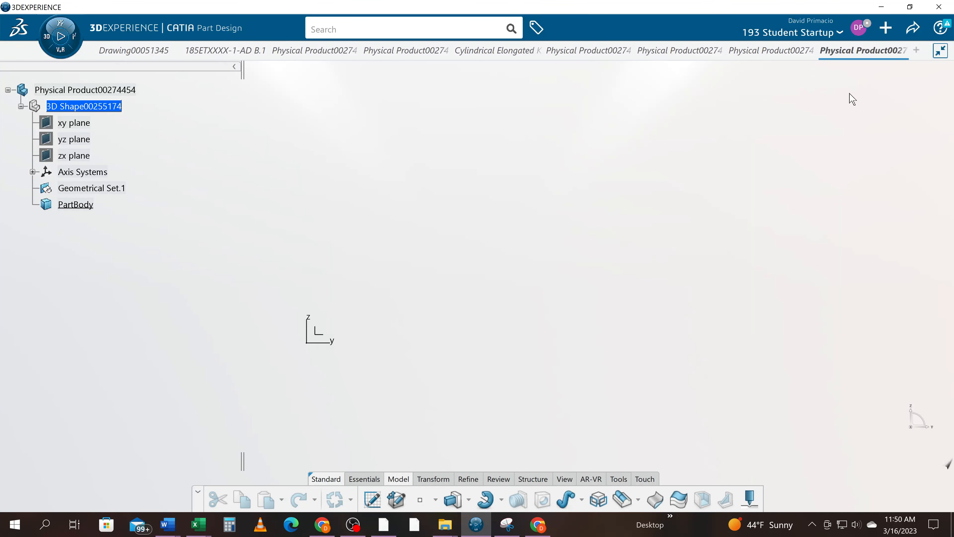
click(903, 50)
click(505, 304)
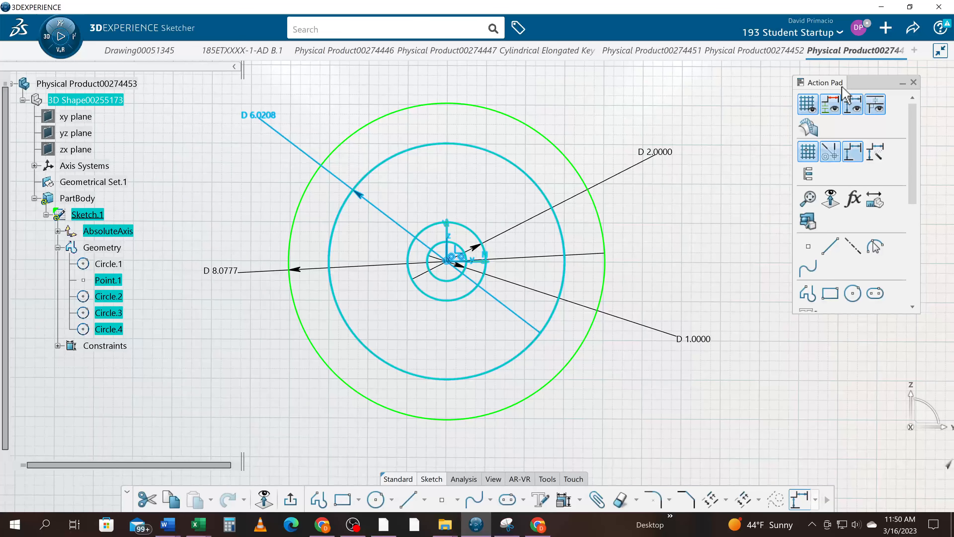
- Switch from the Sketcher to Part Design and create a new 3D part
click(60, 25)
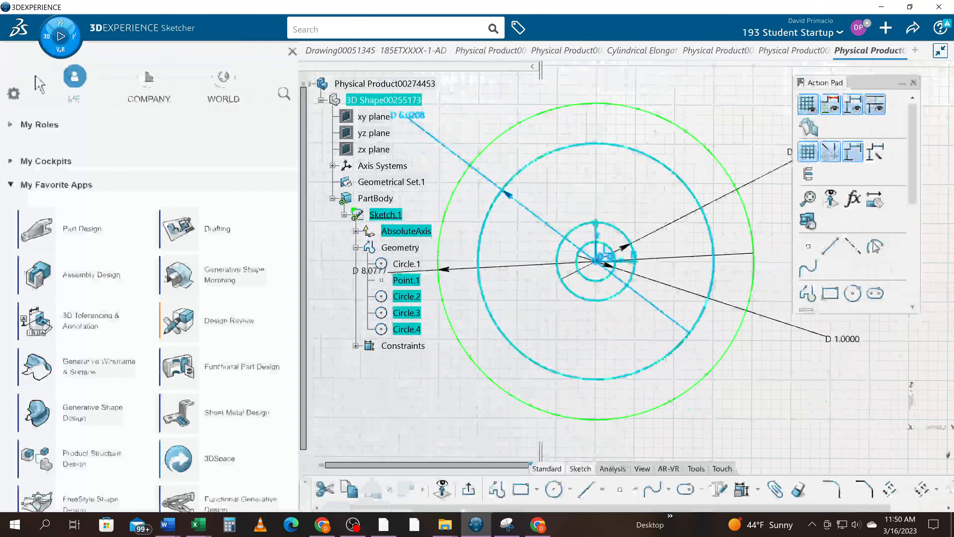
click(47, 234)
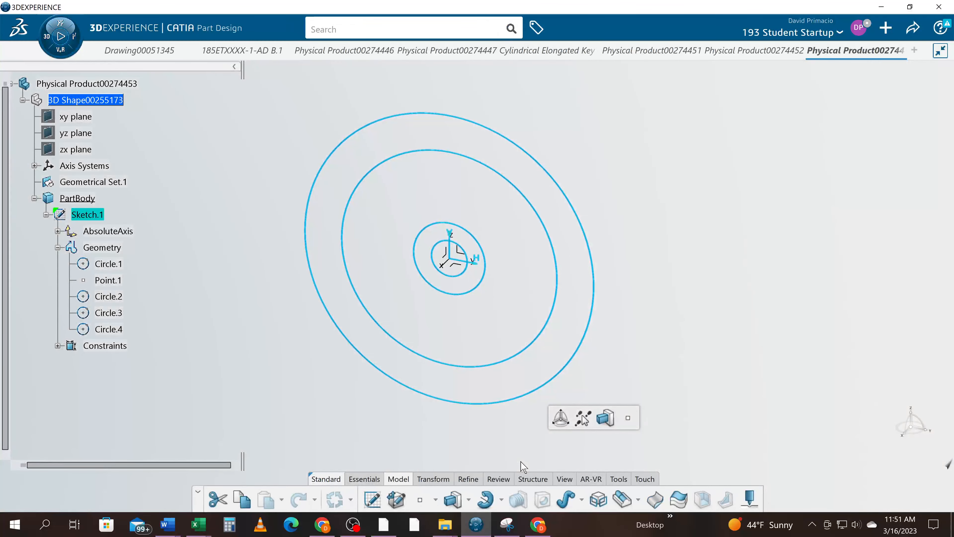
click(60, 25)
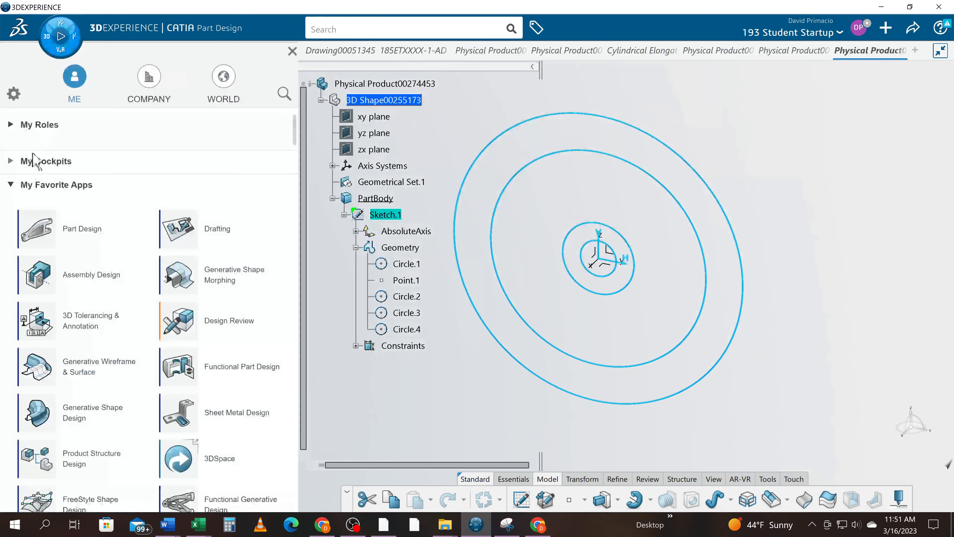
click(52, 222)
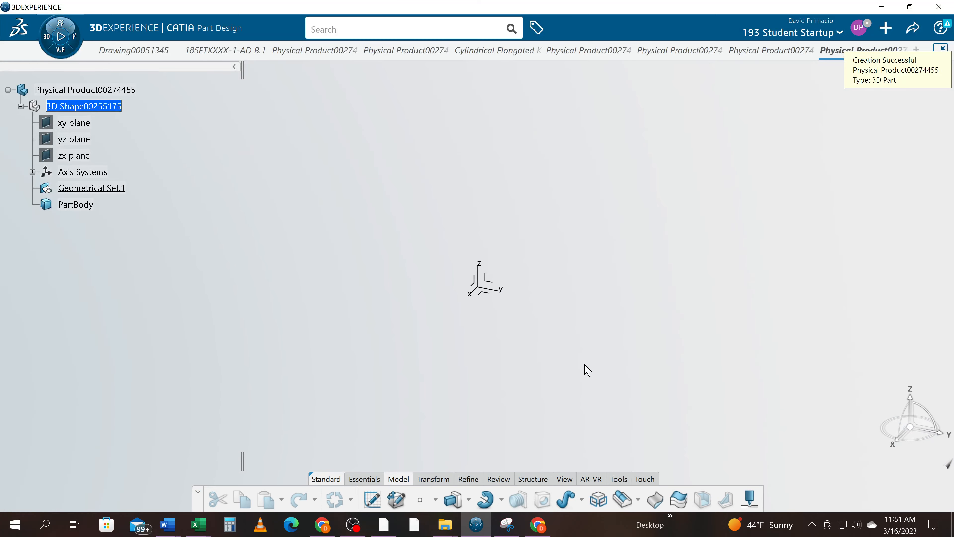
- Start a sketch on the yz plane and place points at H 2 in, V 1 in and H 6 in, V 1 in
click(493, 283)
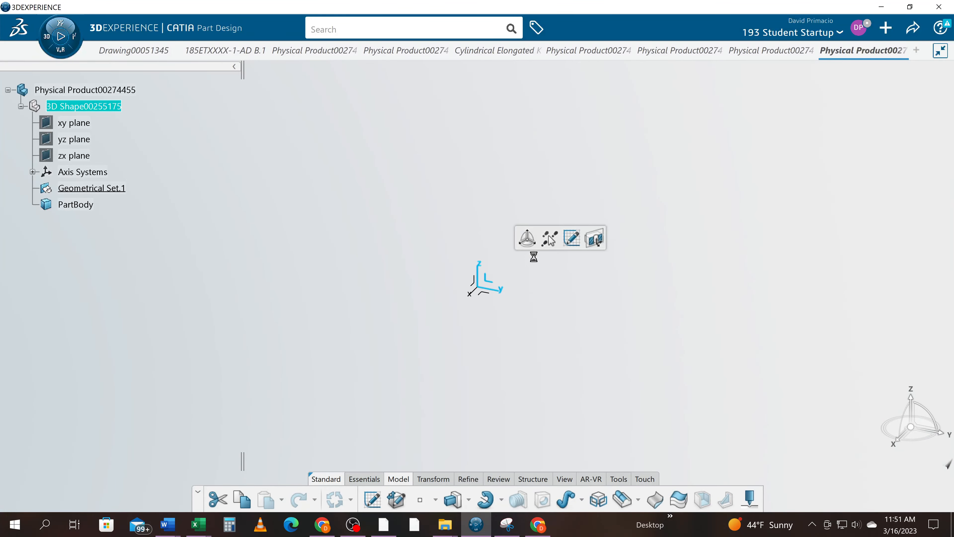
click(570, 241)
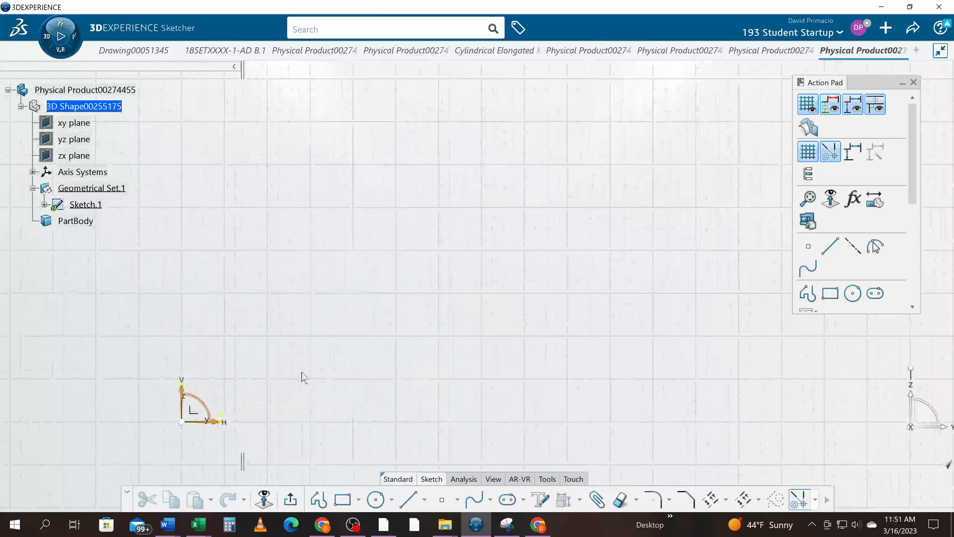
click(441, 499)
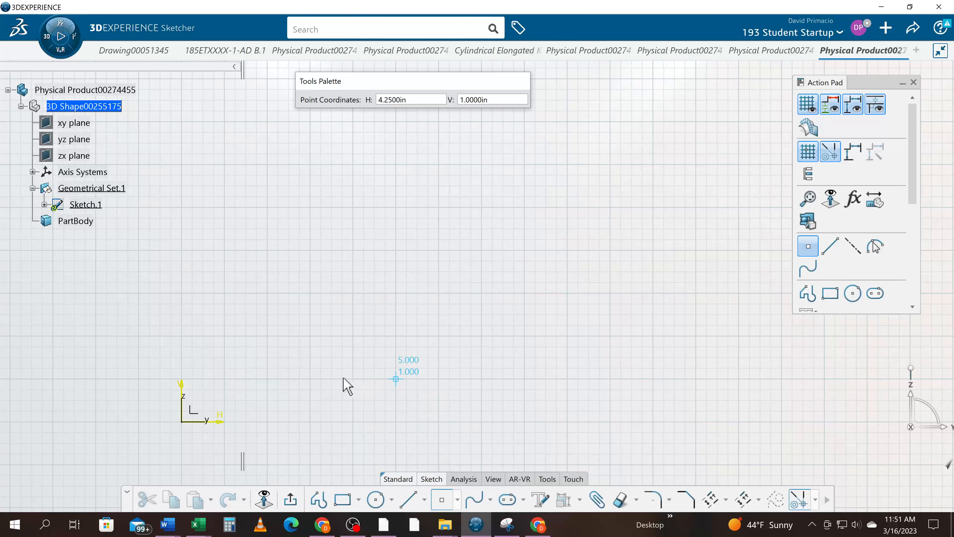
click(273, 378)
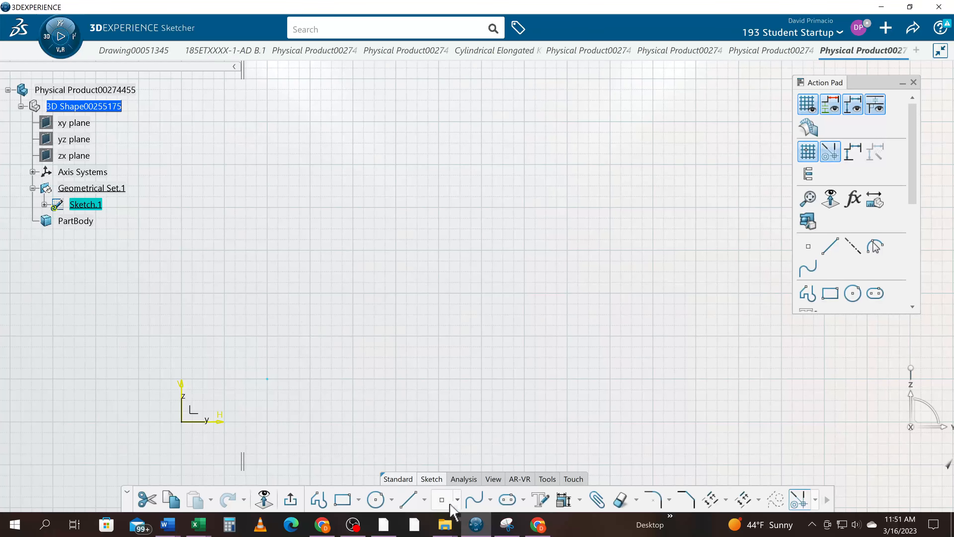
click(442, 500)
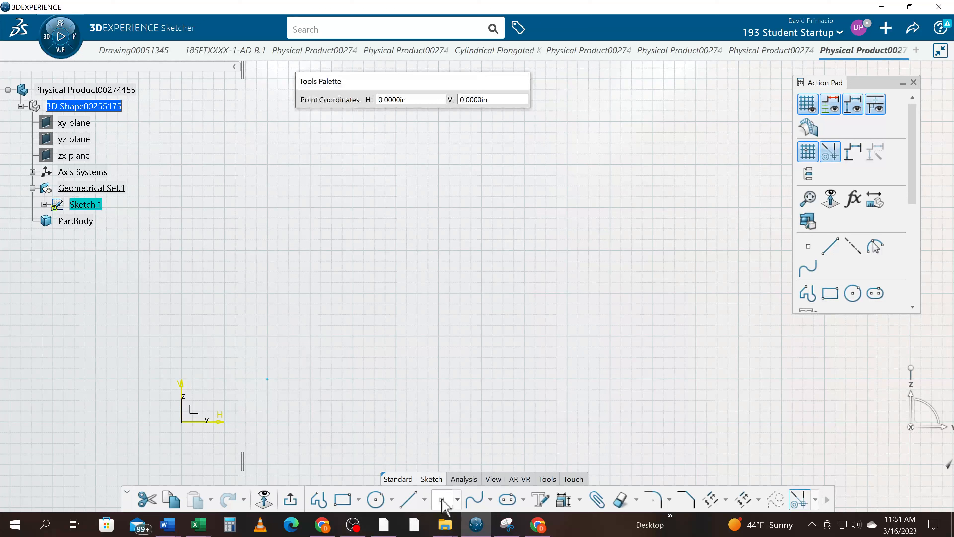
click(440, 378)
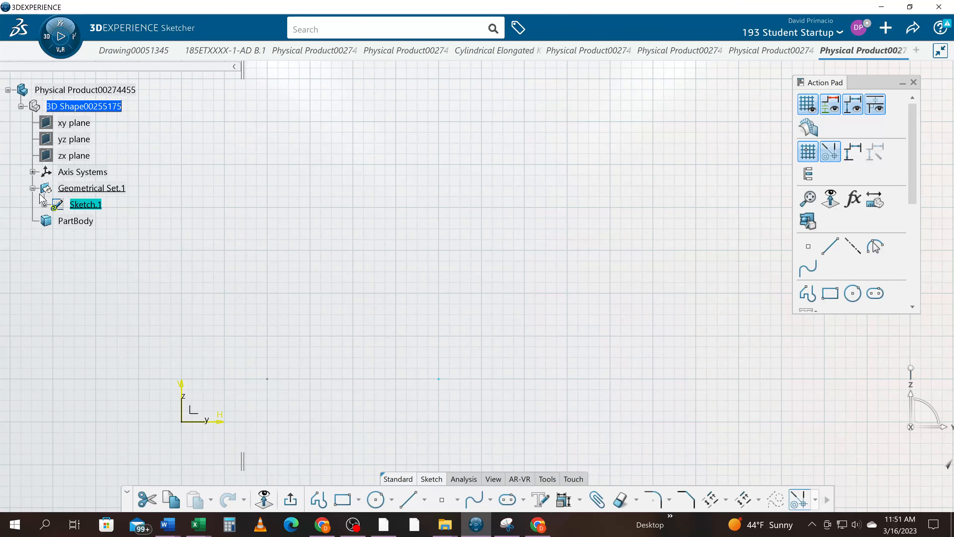
- Expand Sketch.1 and its Geometry in the tree to inspect the two sketched points
click(44, 205)
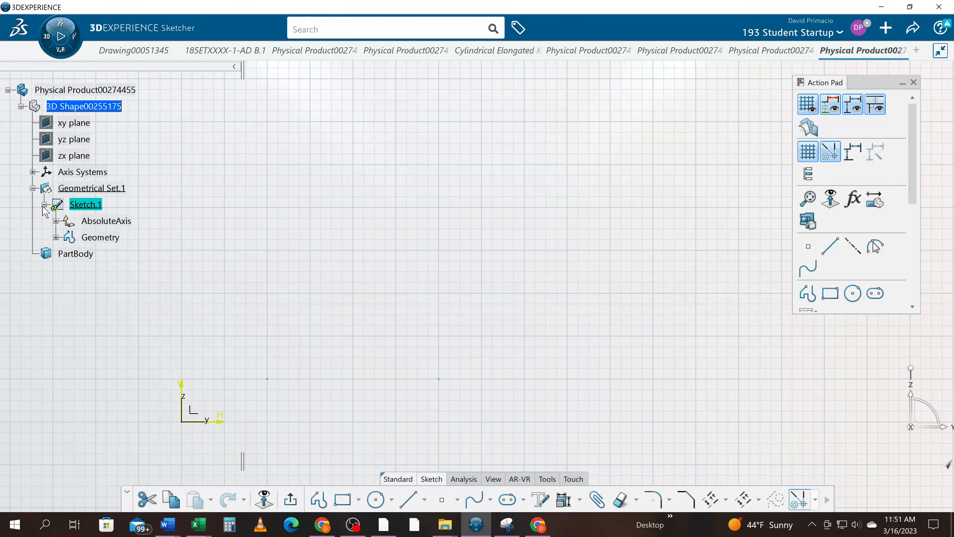
click(56, 237)
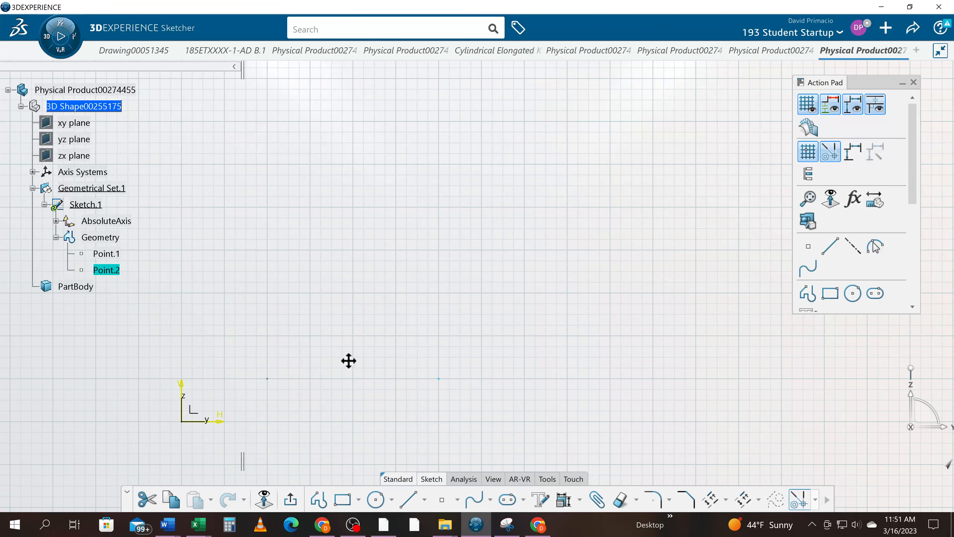
middle_drag(349, 361, 392, 359)
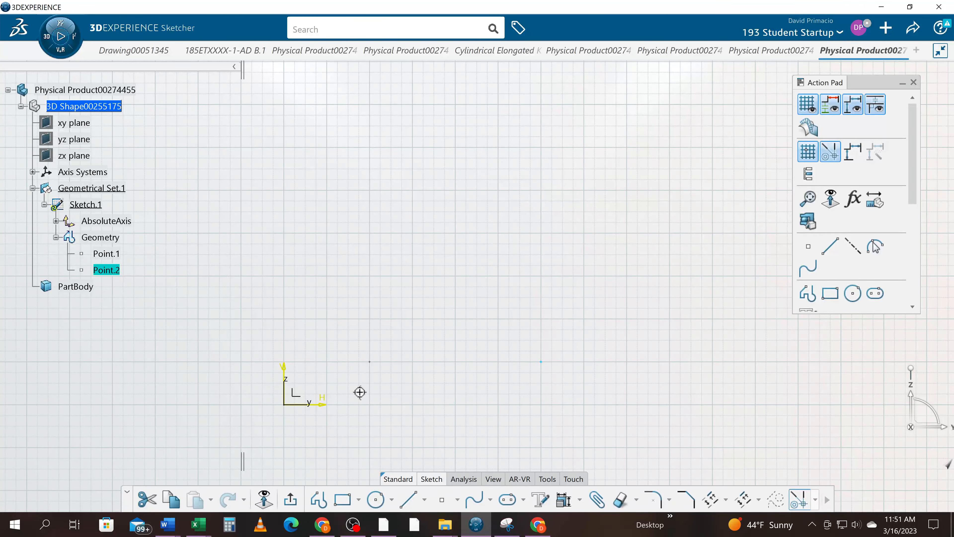
mouse_move(359, 390)
middle_down()
mouse_move(362, 416)
mouse_move(421, 401)
mouse_move(411, 385)
mouse_move(325, 414)
mouse_move(394, 379)
mouse_move(405, 352)
mouse_move(382, 370)
middle_up()
click(416, 412)
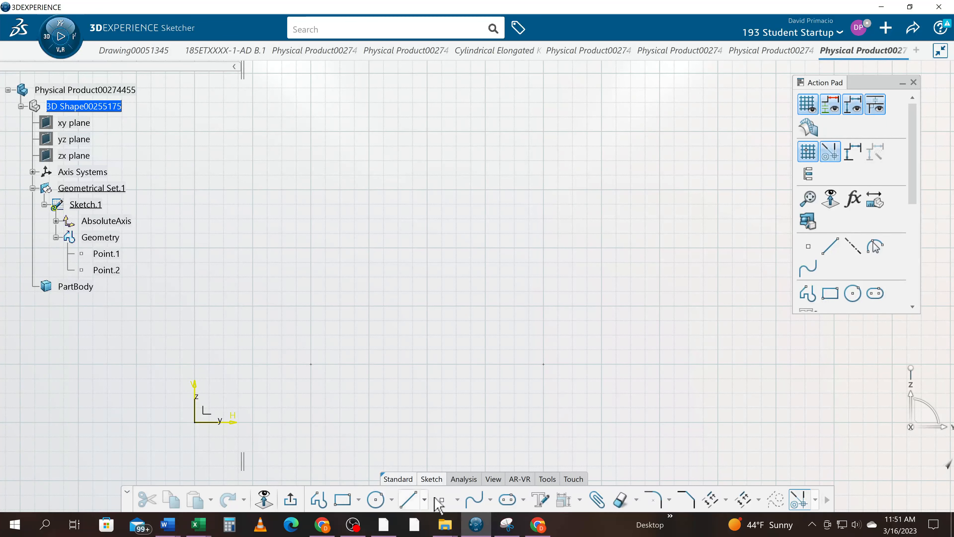
- Create a third point using Cartesian coordinates at H 2 in, V 4 in
click(457, 500)
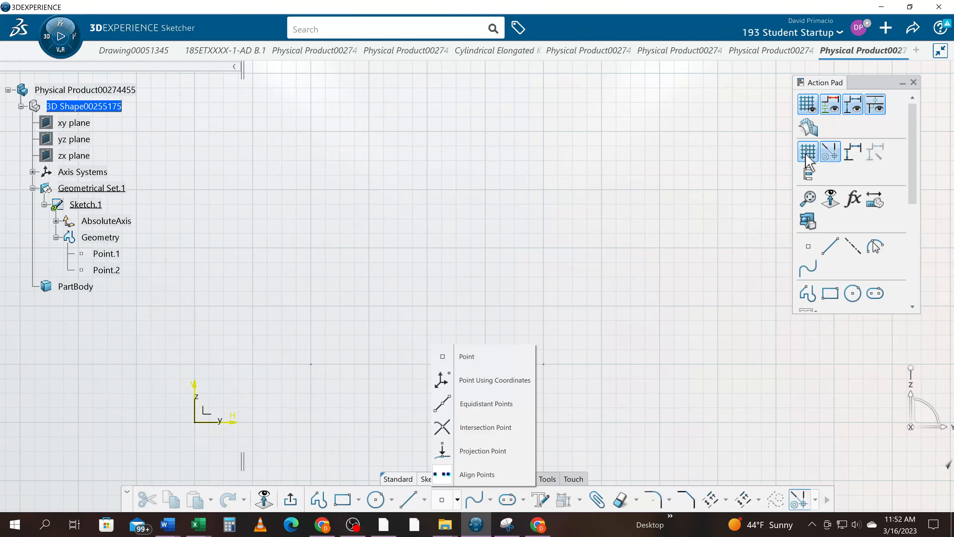
click(654, 159)
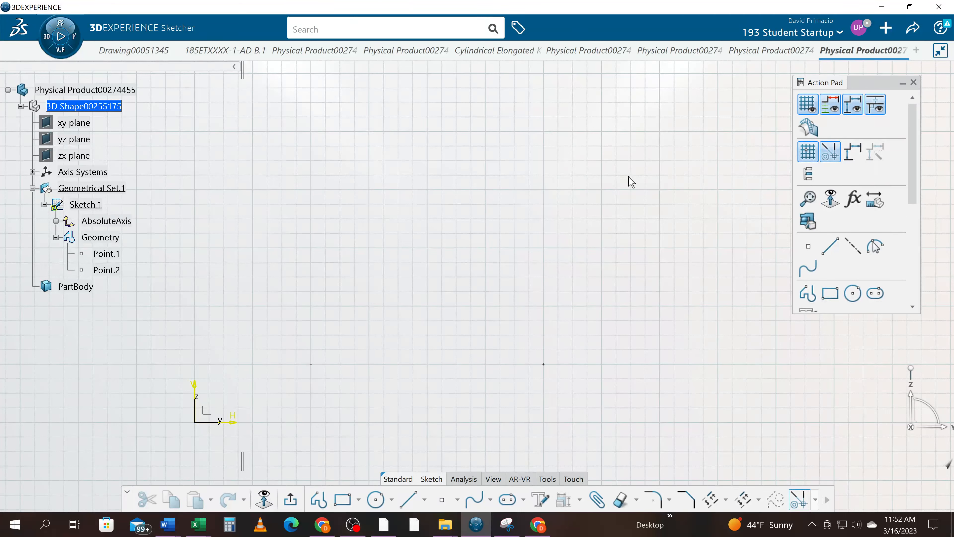
click(442, 499)
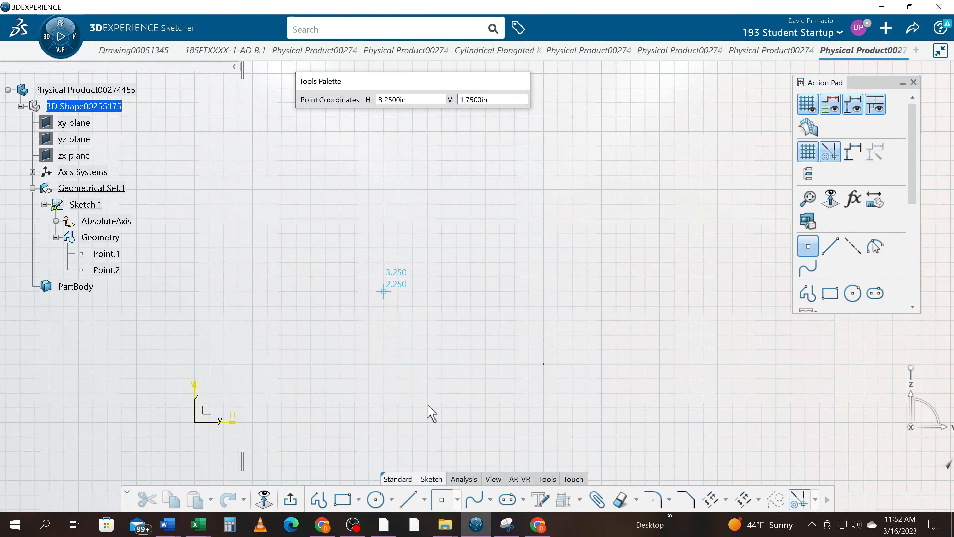
click(457, 499)
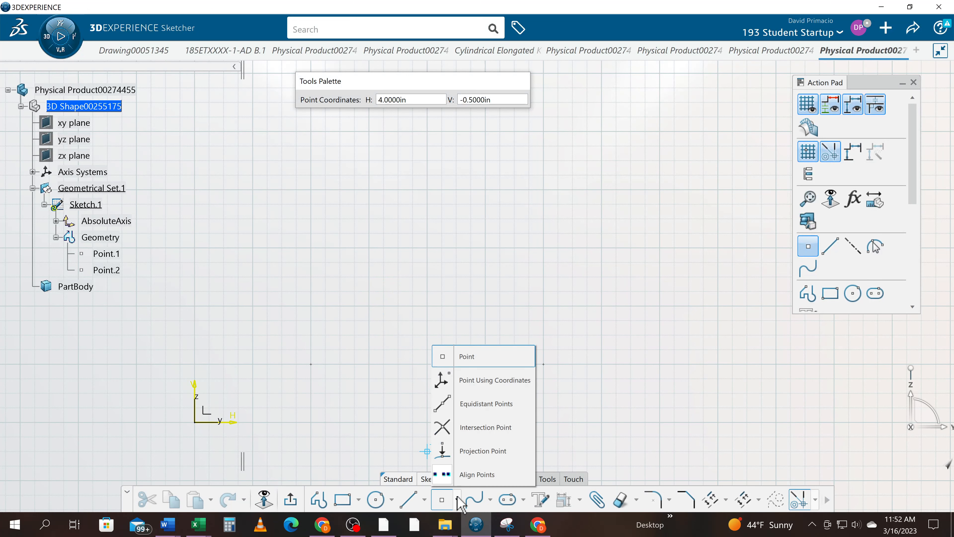
click(466, 380)
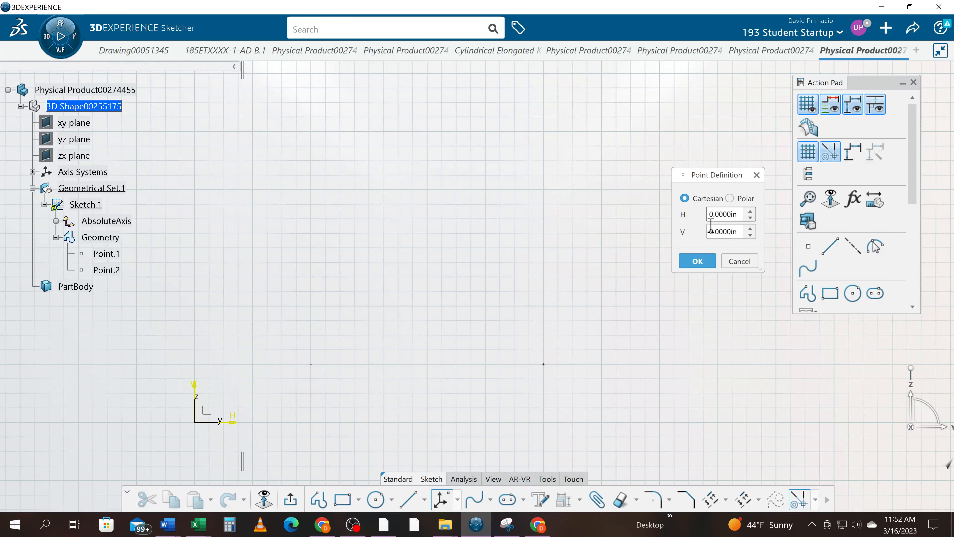
double_click(712, 214)
text(2)
click(706, 230)
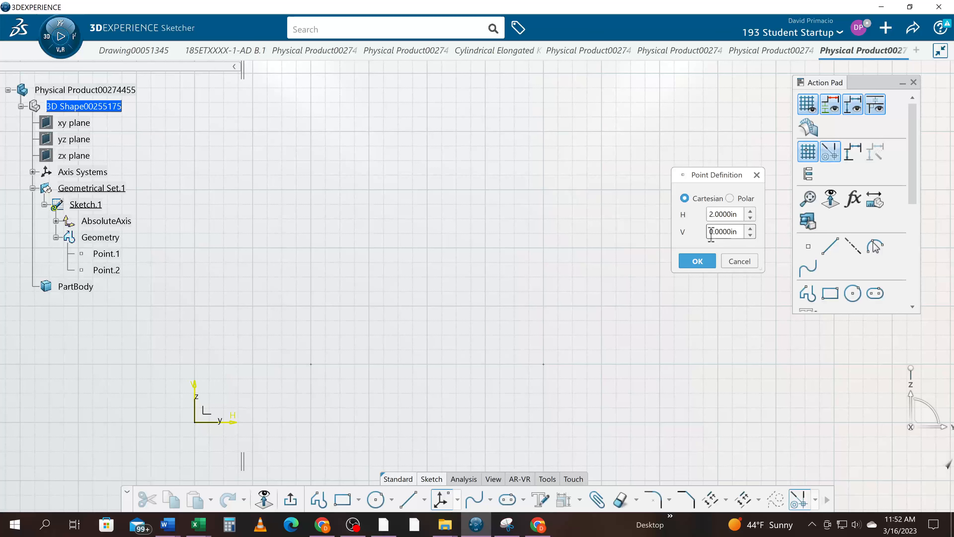
double_click(711, 232)
text(4)
click(703, 265)
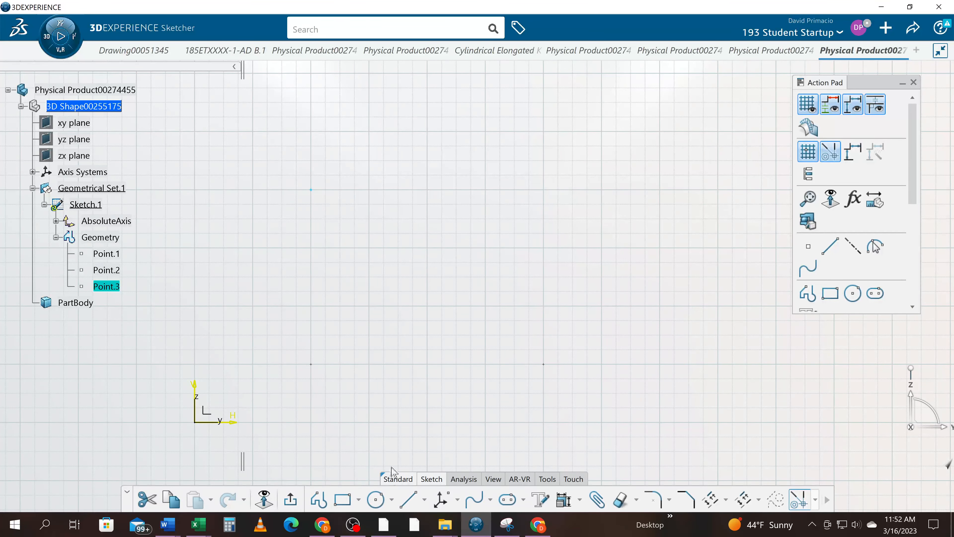
click(379, 503)
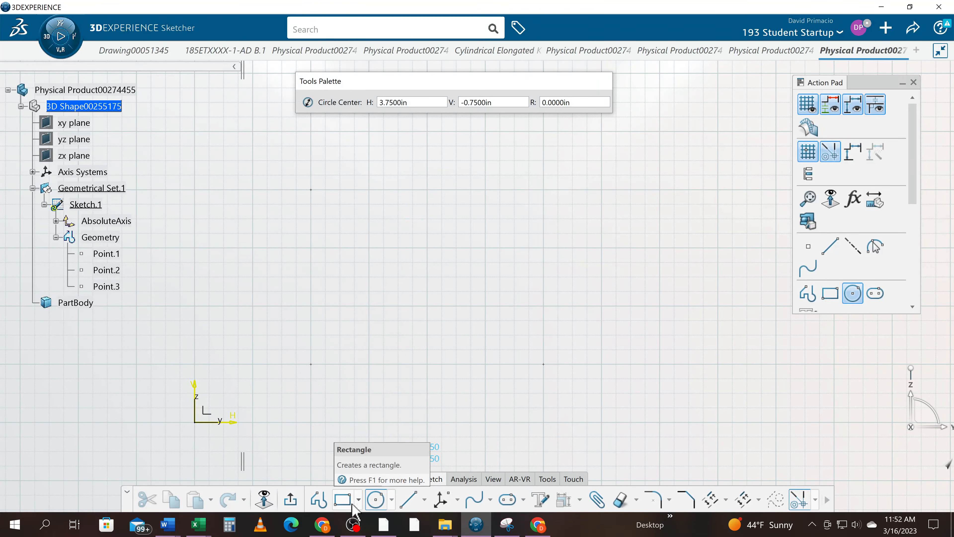
click(445, 502)
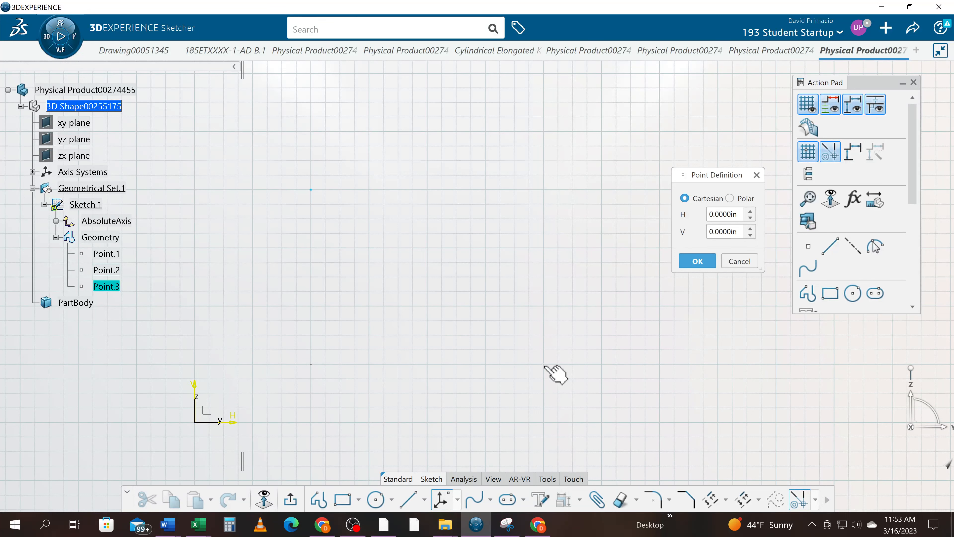
ctrl+click(120, 269)
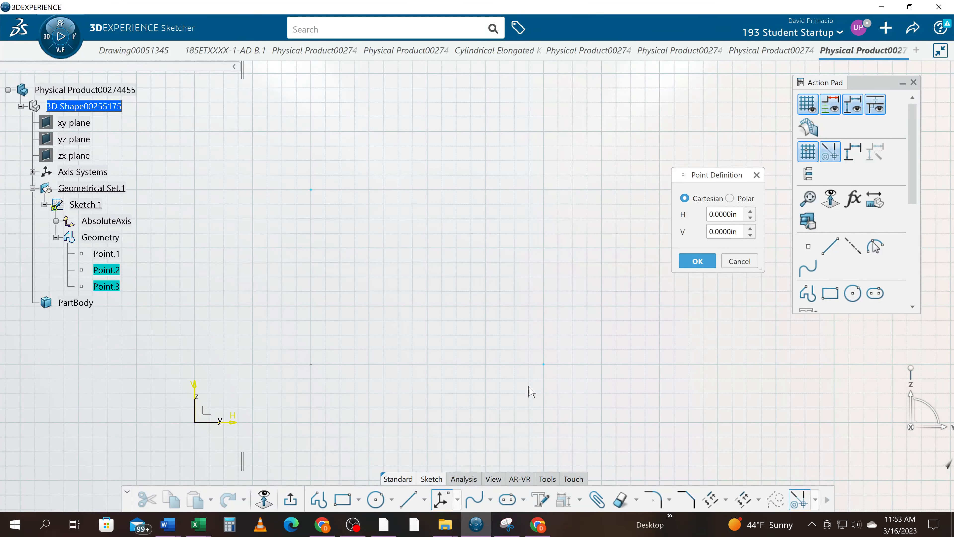
click(740, 261)
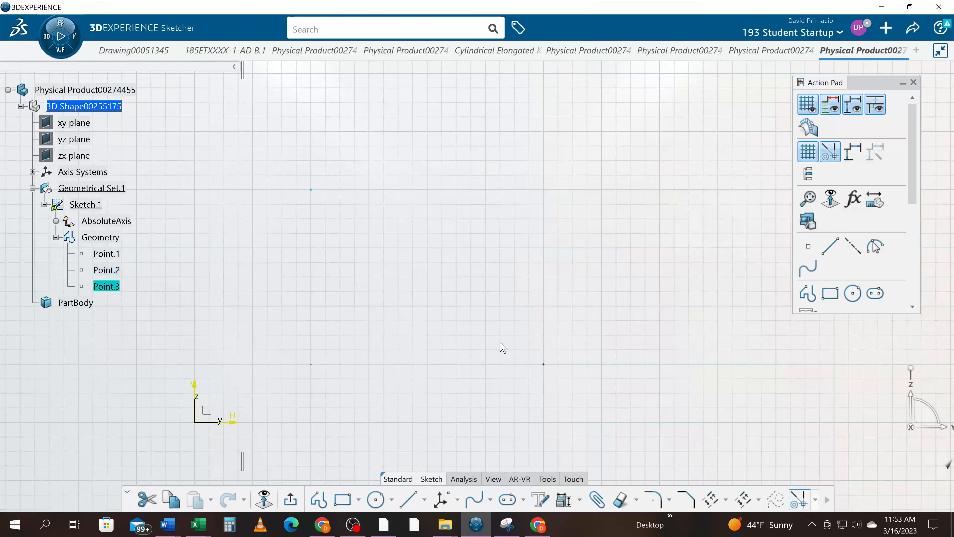
click(109, 271)
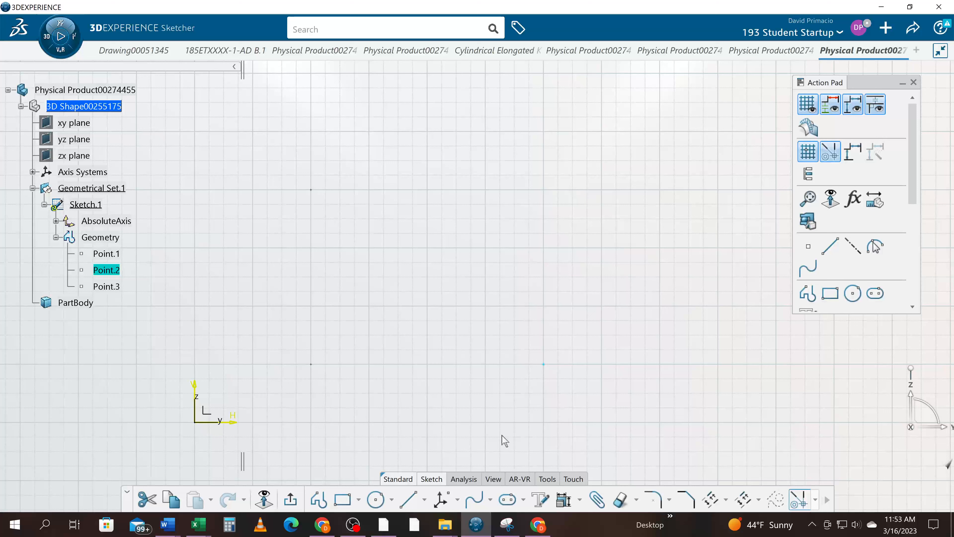
- Create a fourth point using Cartesian coordinates at H 6 in, V 4 in
click(445, 503)
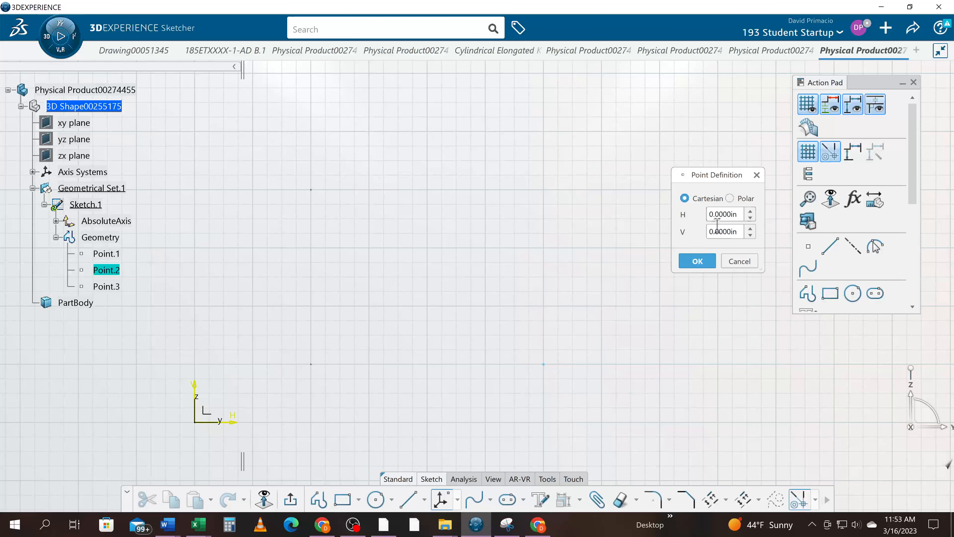
drag(735, 217, 669, 221)
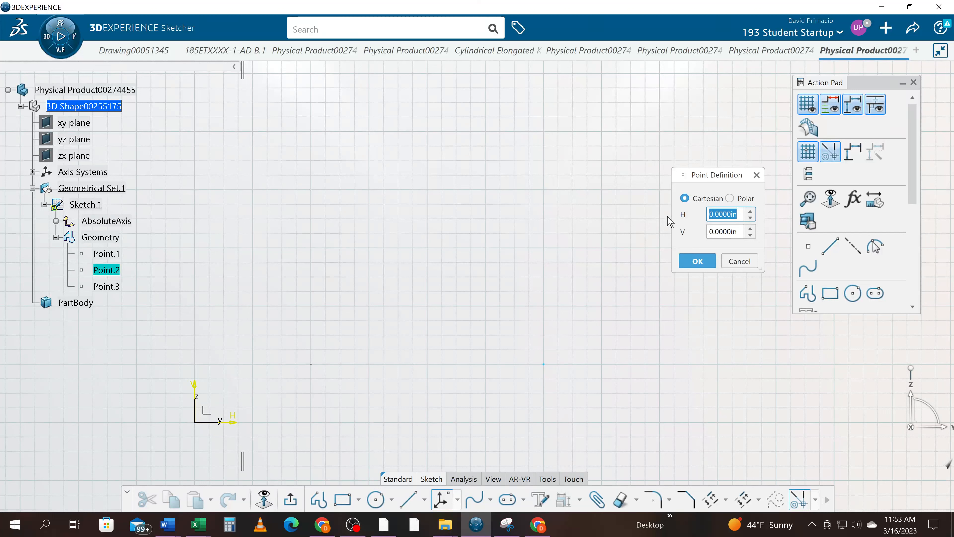
text(6)
drag(742, 232, 674, 241)
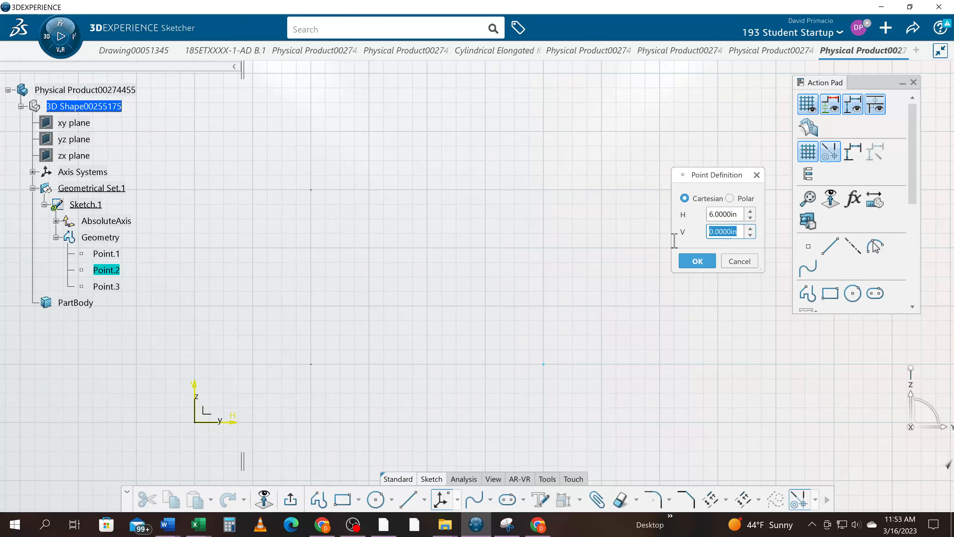
text(4)
click(695, 265)
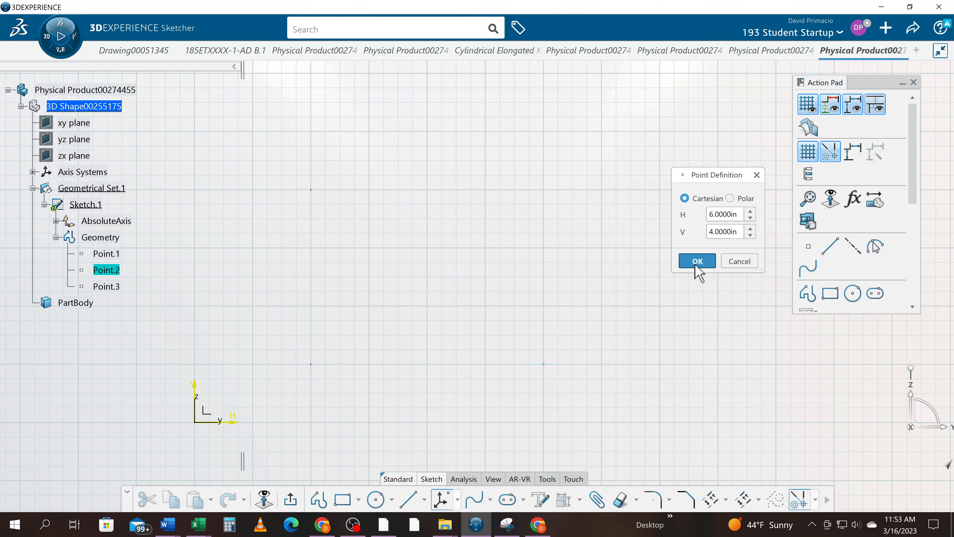
click(695, 262)
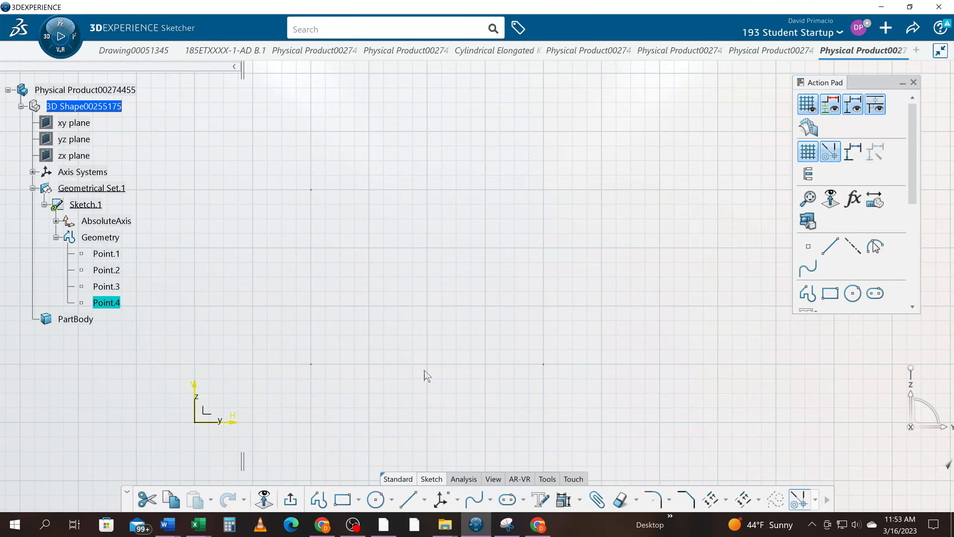
click(441, 499)
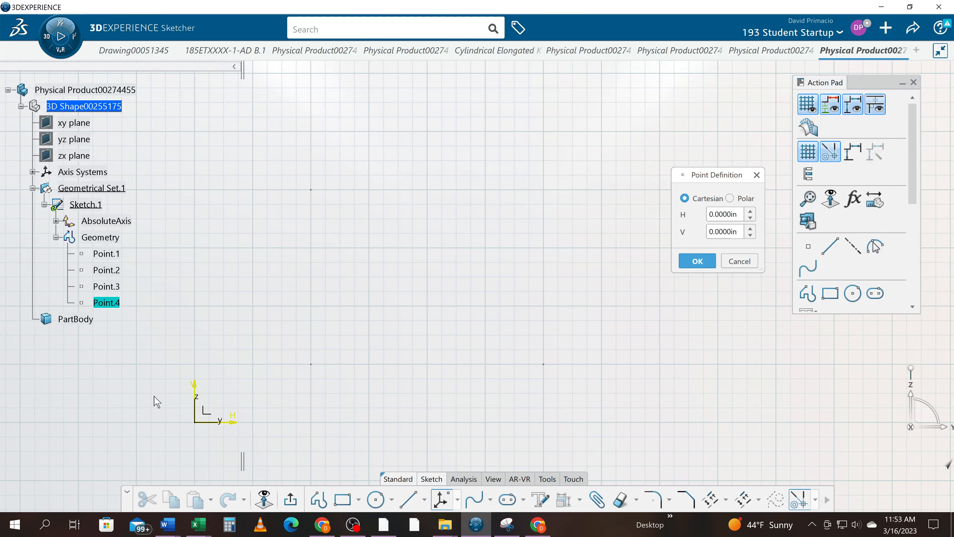
click(739, 262)
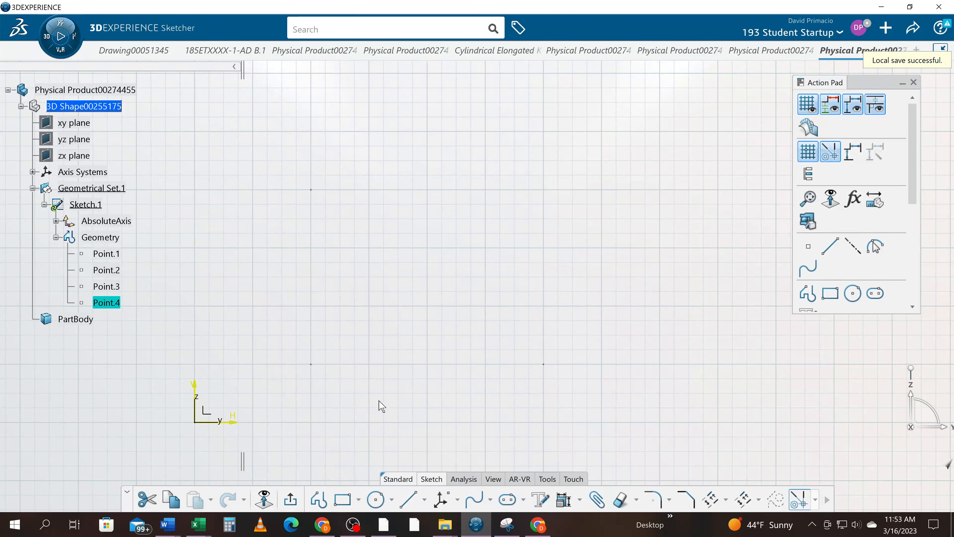
click(374, 503)
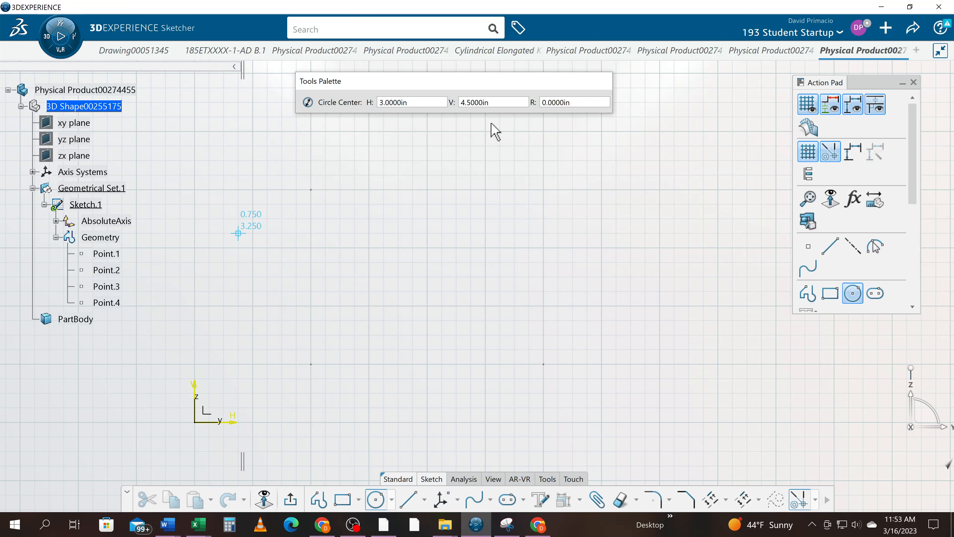
click(376, 500)
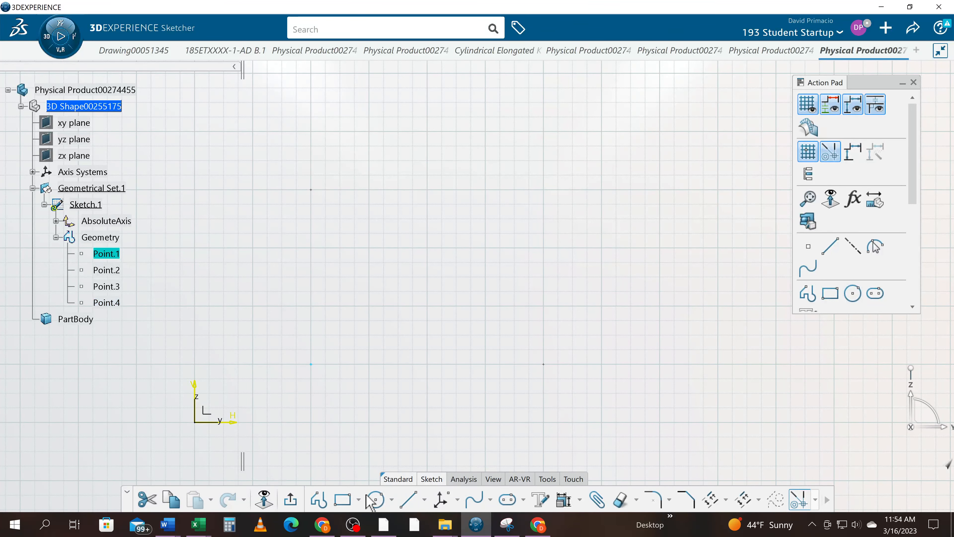
- Draw circles of about 0.25 in radius centred on the two lower points at H 2 in, V 1 in and H 6 in, V 1 in
click(377, 501)
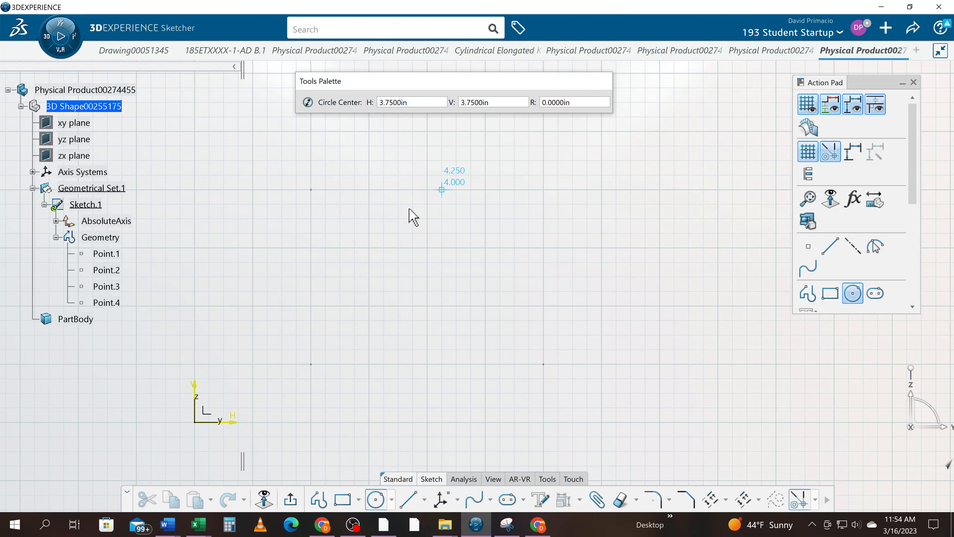
click(312, 364)
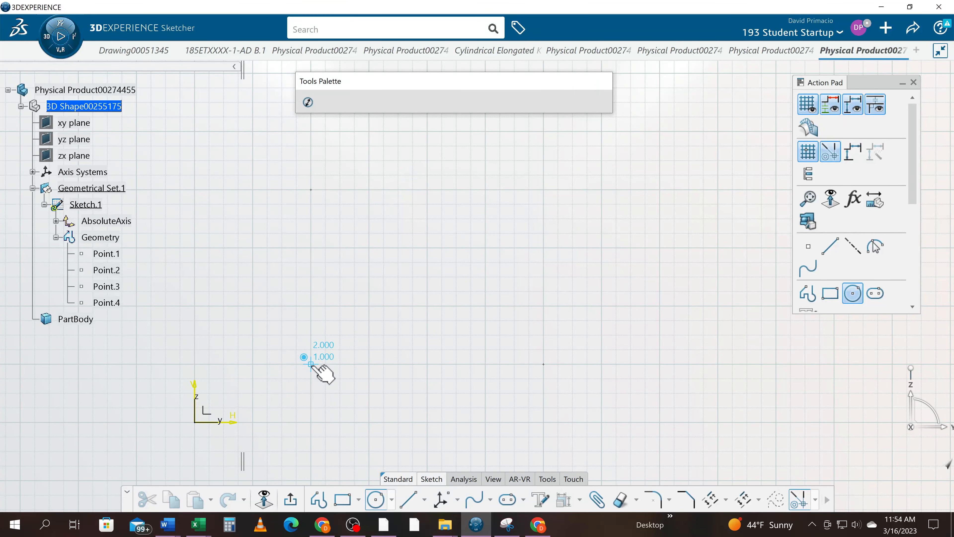
click(331, 369)
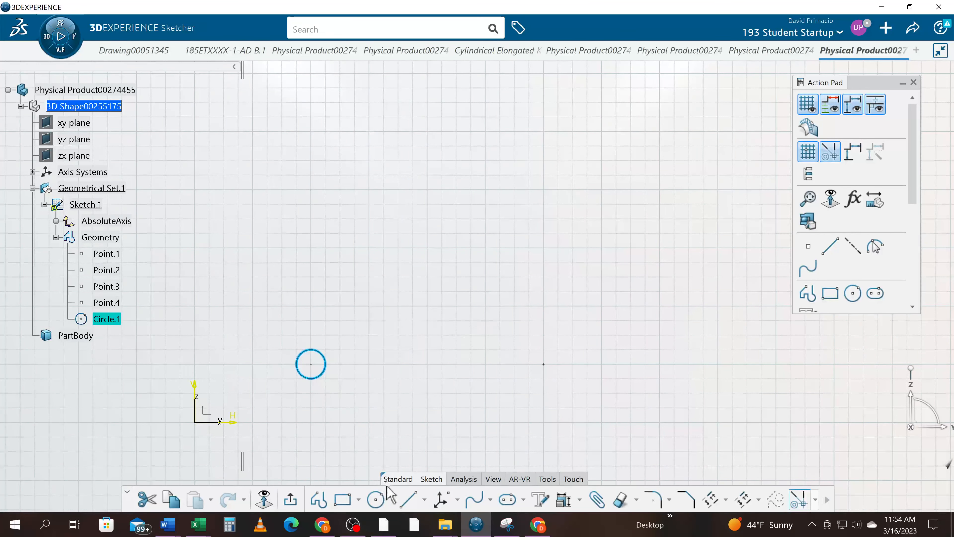
click(375, 501)
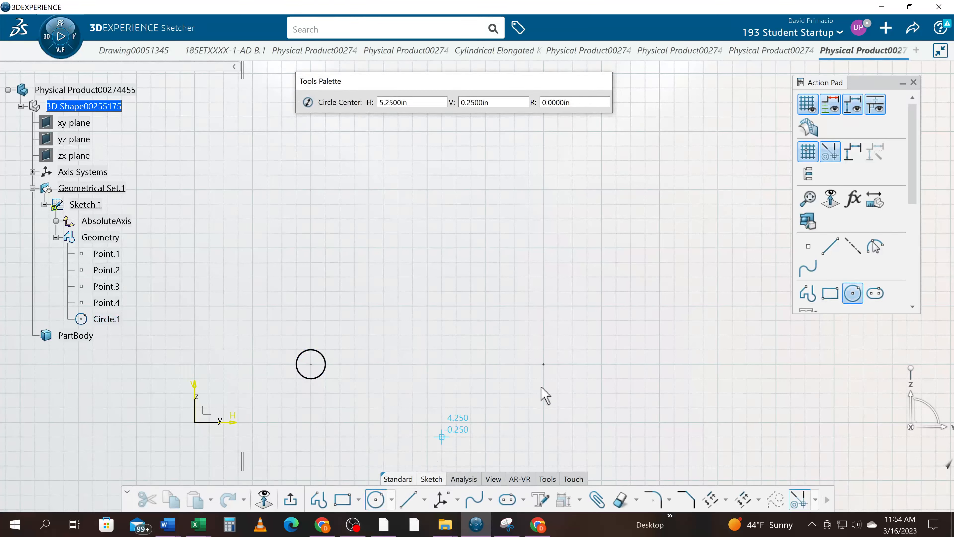
click(544, 365)
click(532, 376)
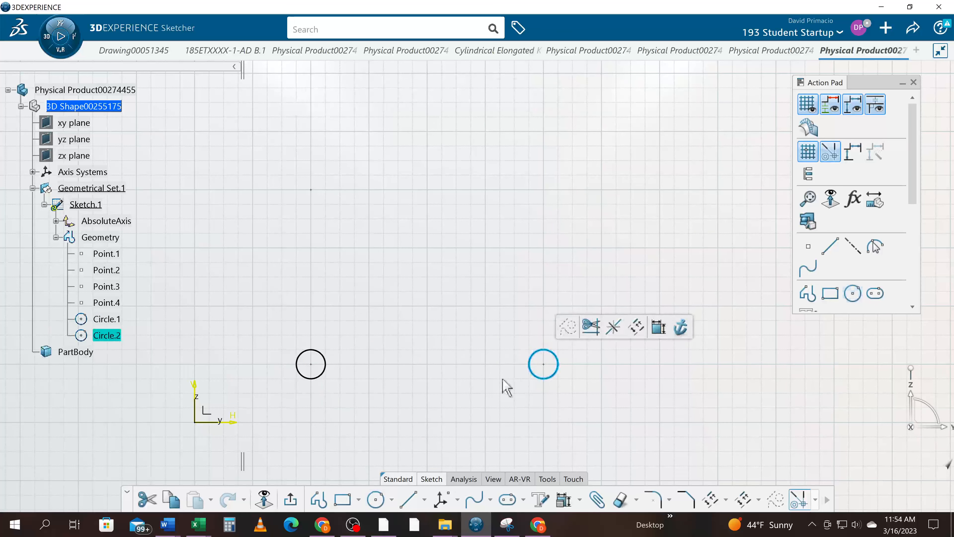
- Draw circles of 0.25 in radius centred on the two upper points at H 2 in, V 4 in and H 6 in, V 4 in
click(375, 500)
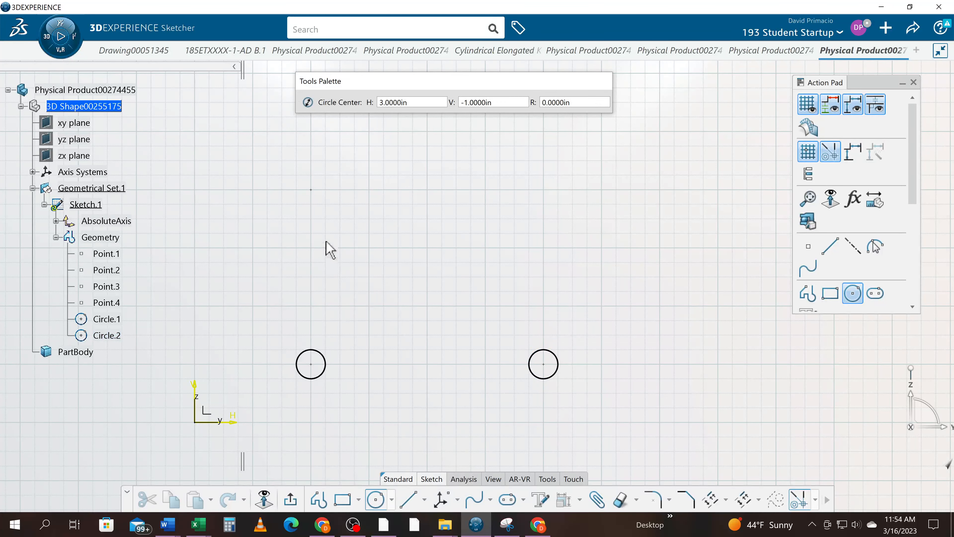
click(311, 190)
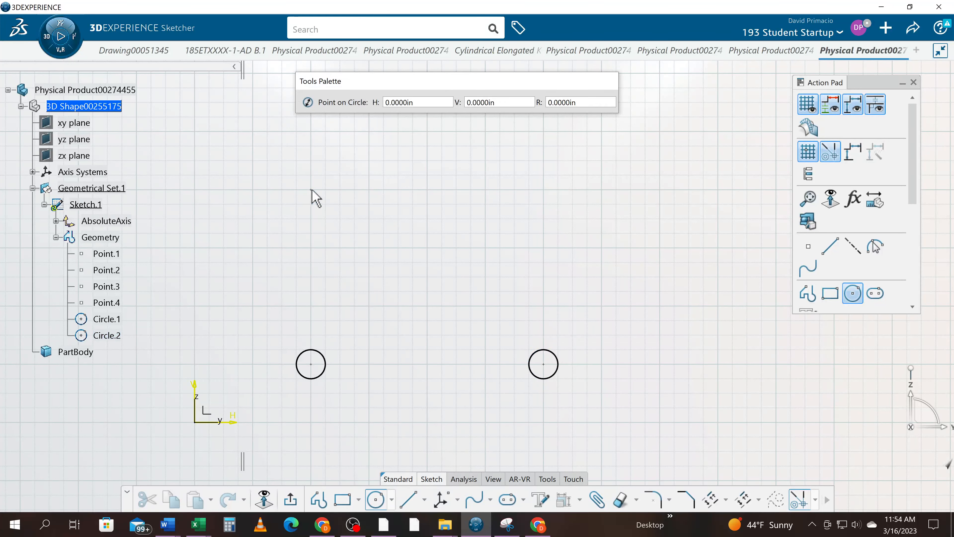
click(325, 192)
click(375, 499)
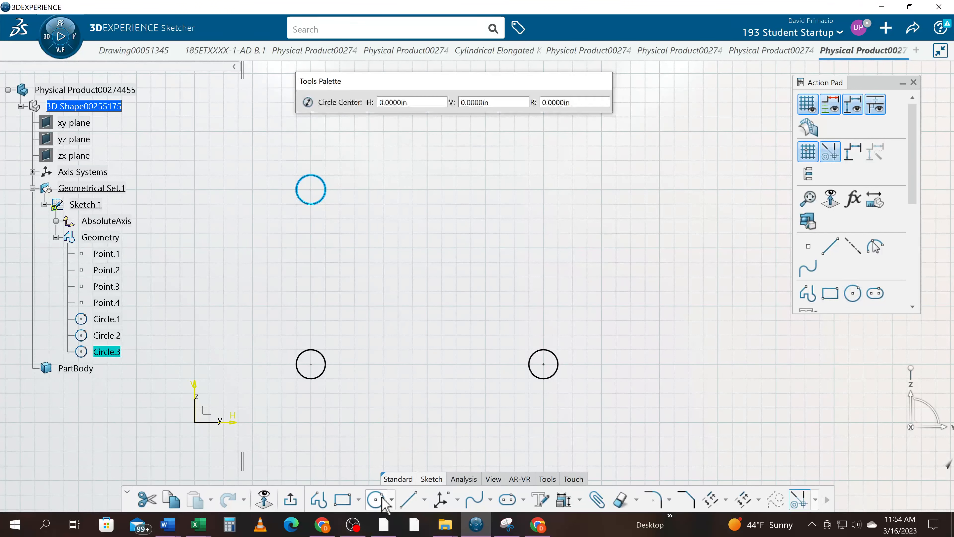
click(544, 190)
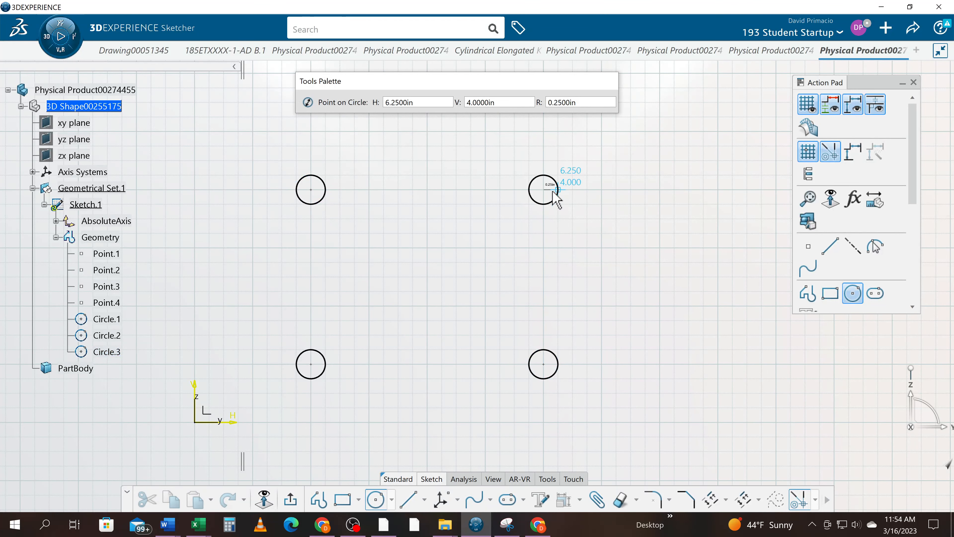
click(558, 189)
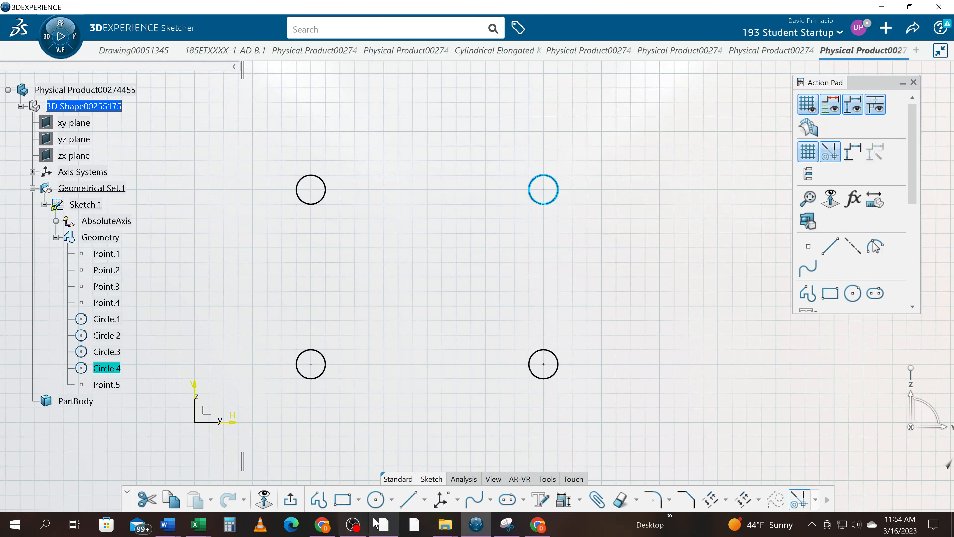
- Draw a diagonal line from the lower-left circle's centre to the upper-right circle's centre
click(411, 501)
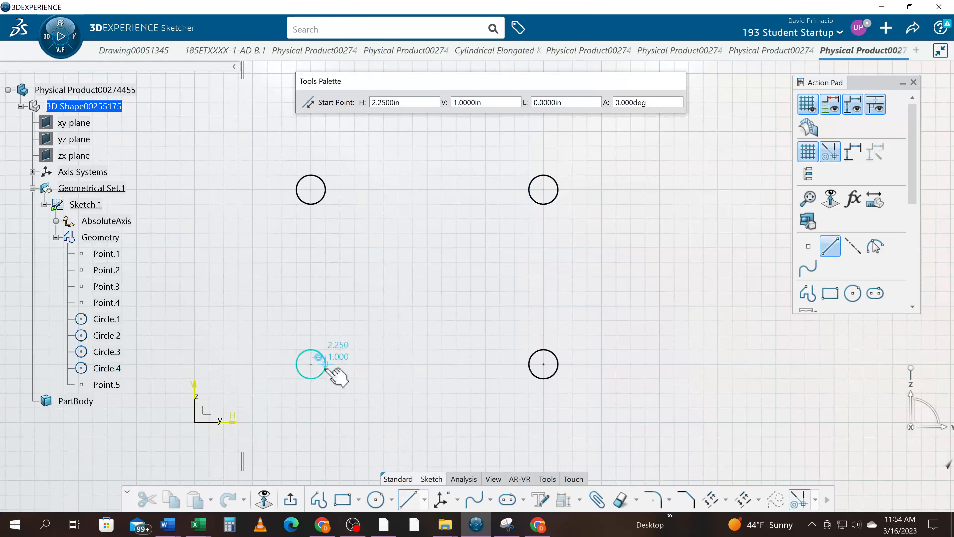
click(312, 364)
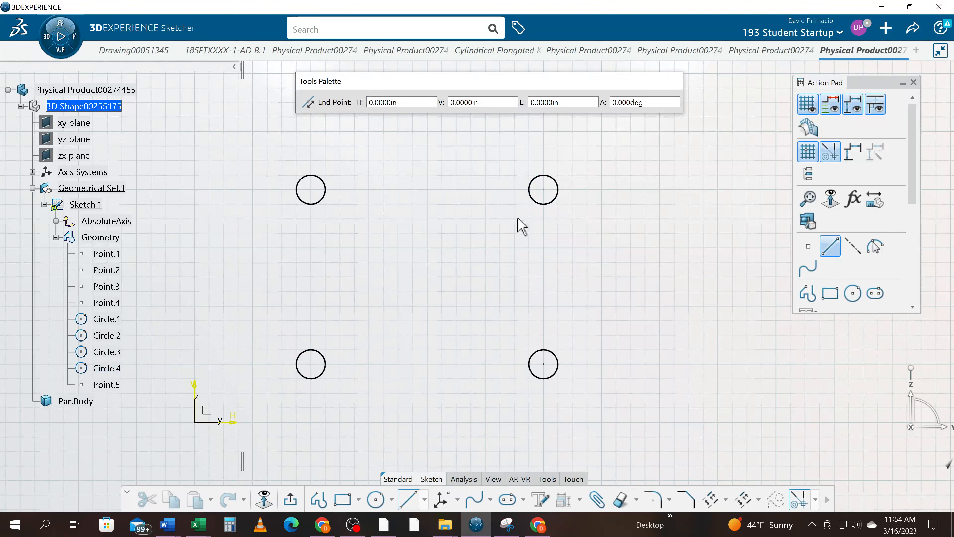
click(543, 190)
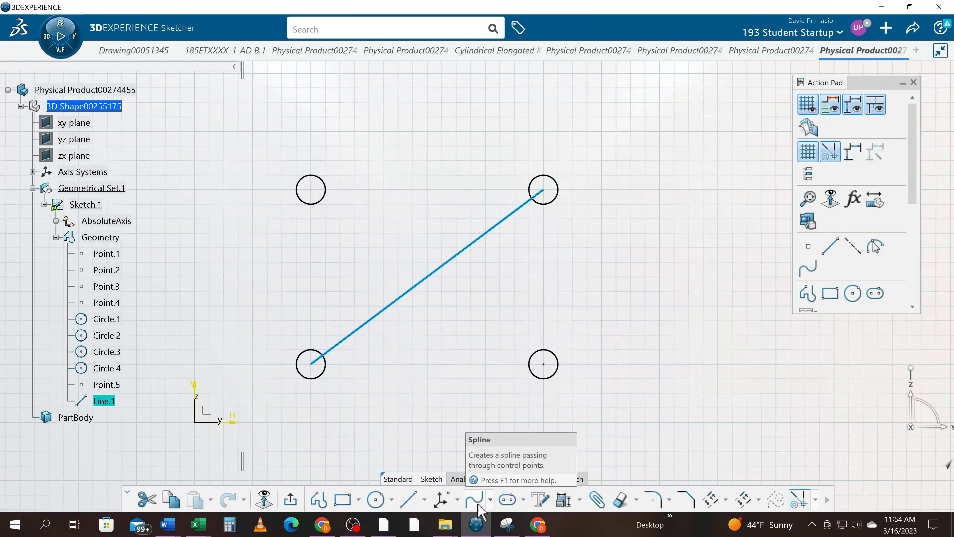
- Create one equidistant point on the diagonal line to mark its midpoint
click(457, 500)
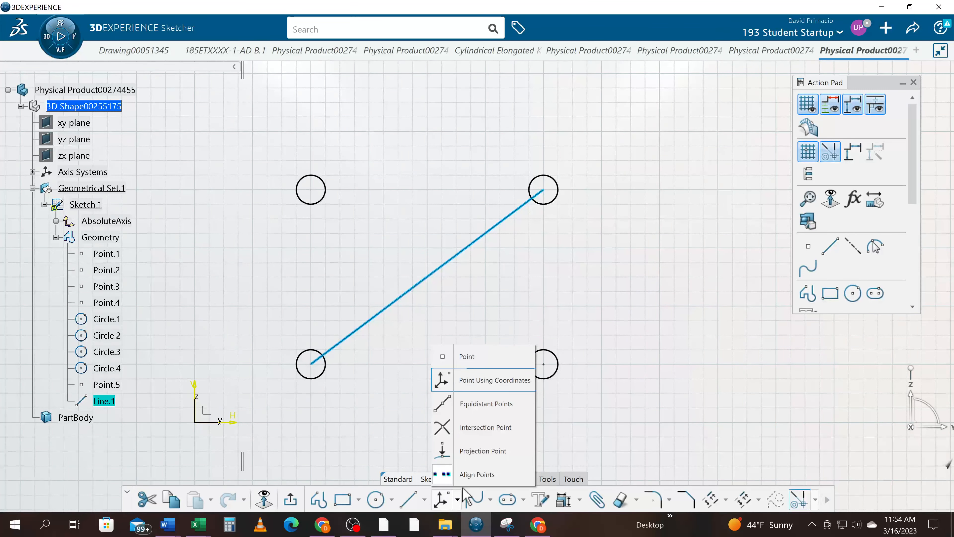
click(466, 410)
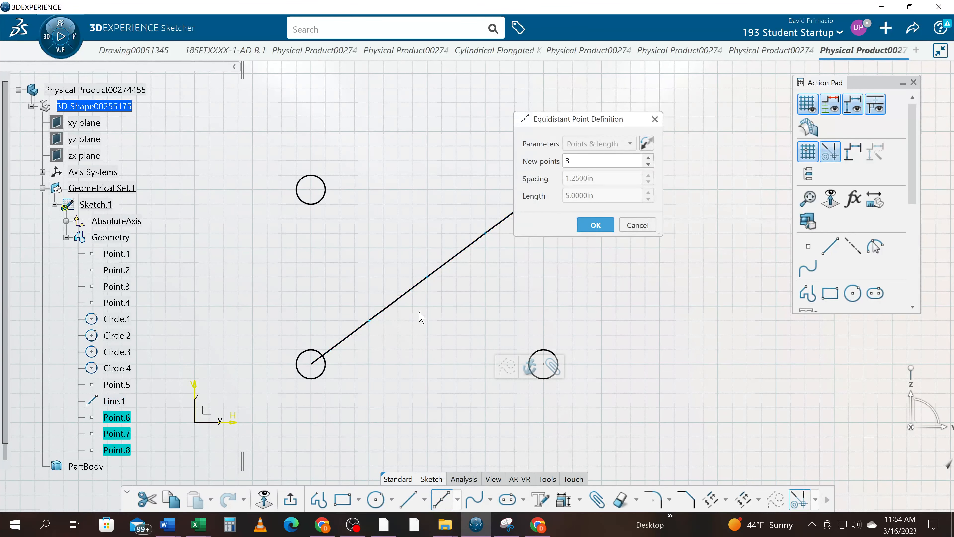
mouse_move(392, 360)
middle_down()
mouse_move(348, 384)
mouse_move(352, 361)
middle_up()
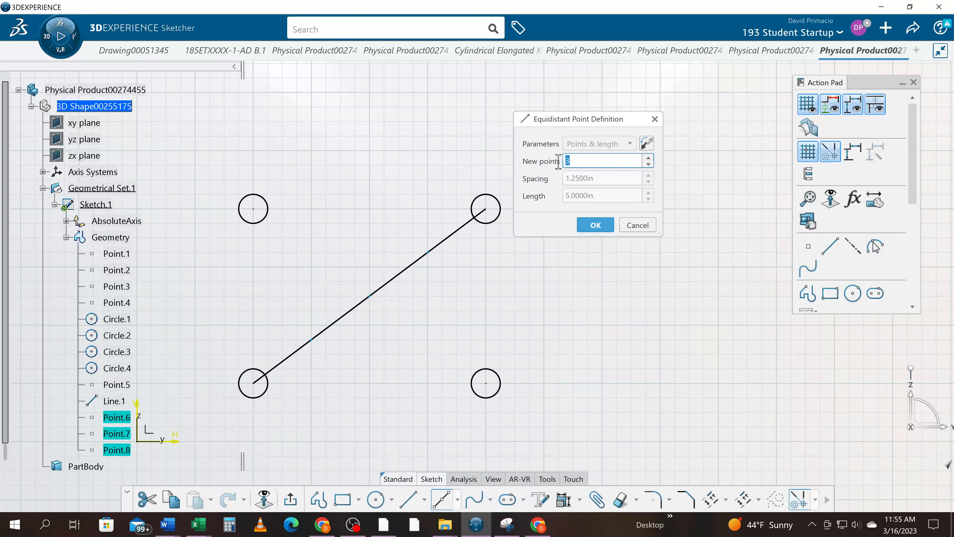
key(Return)
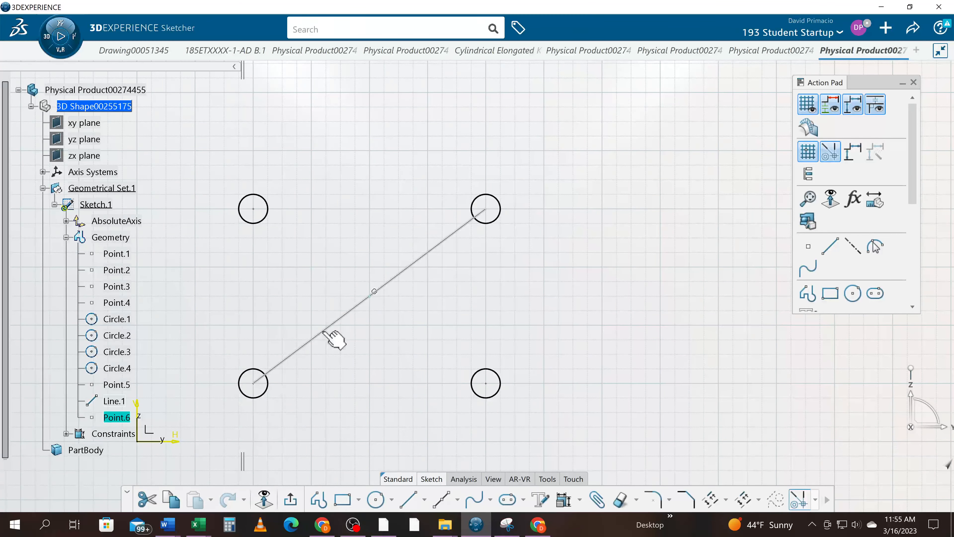
- Draw a Line Normal To Curve at the diagonal's midpoint, with Symmetrical Extension, ending level with the upper and lower circle centres
middle_drag(486, 325, 535, 288)
mouse_move(456, 335)
middle_down()
mouse_move(419, 384)
mouse_move(419, 401)
middle_up()
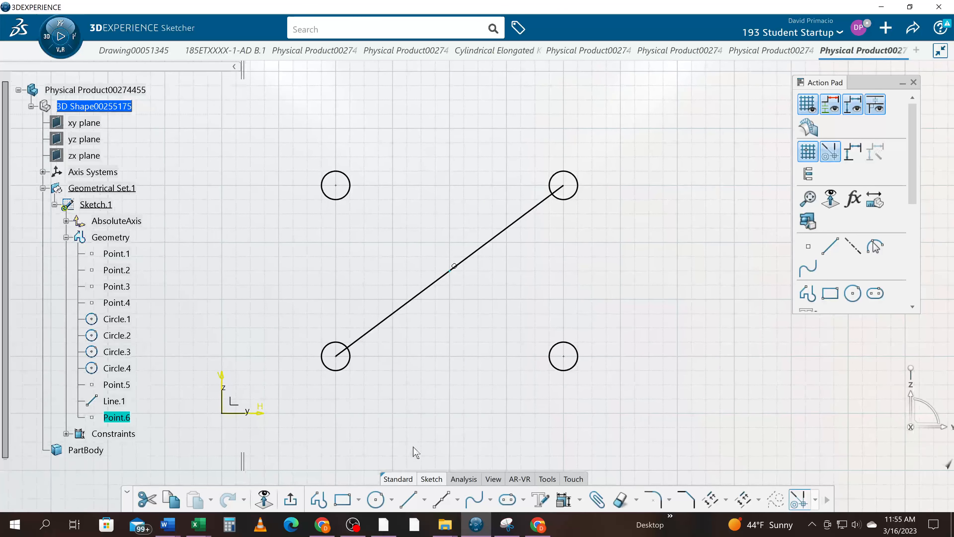
click(458, 499)
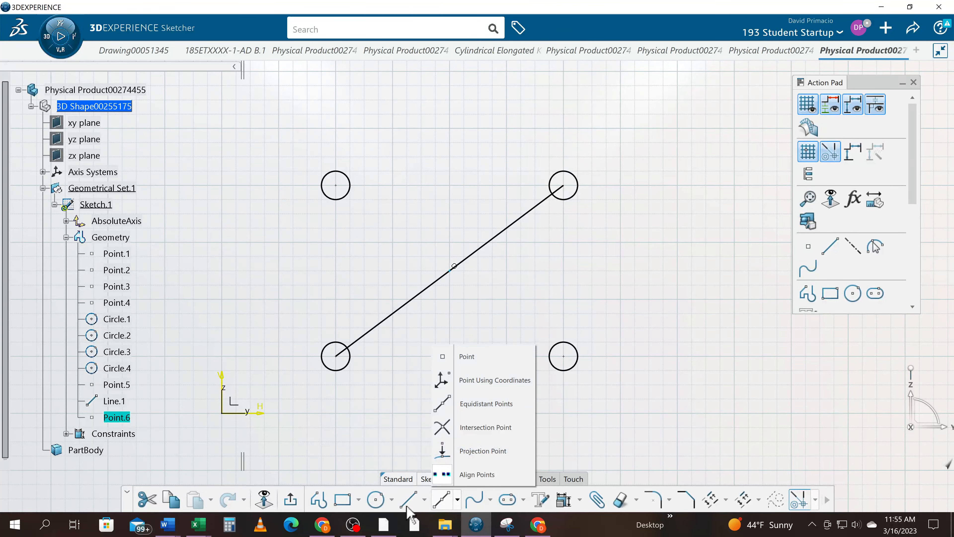
click(425, 500)
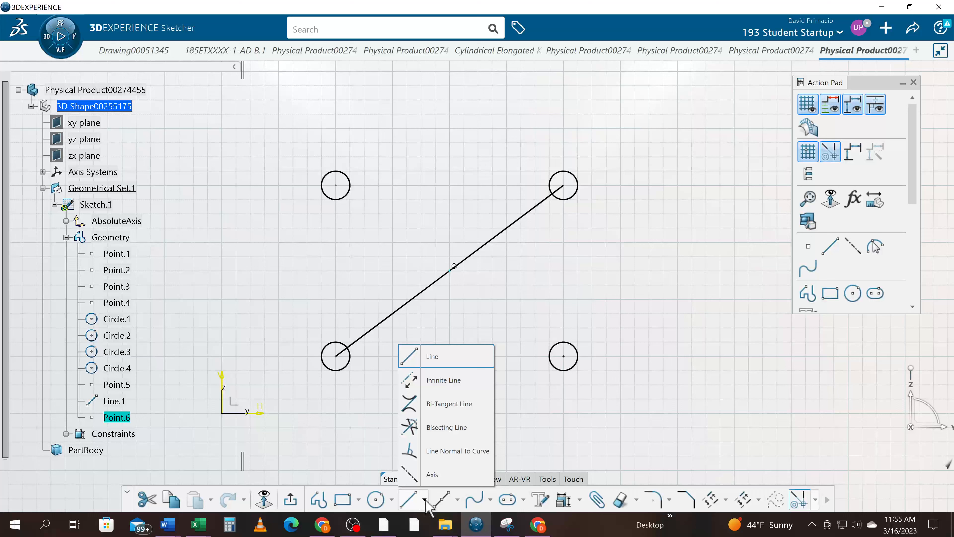
click(440, 453)
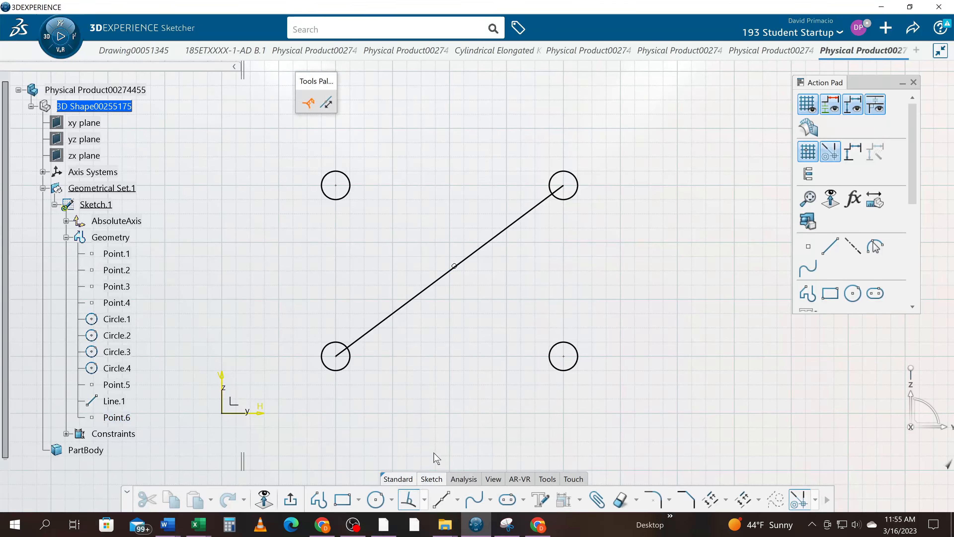
click(455, 267)
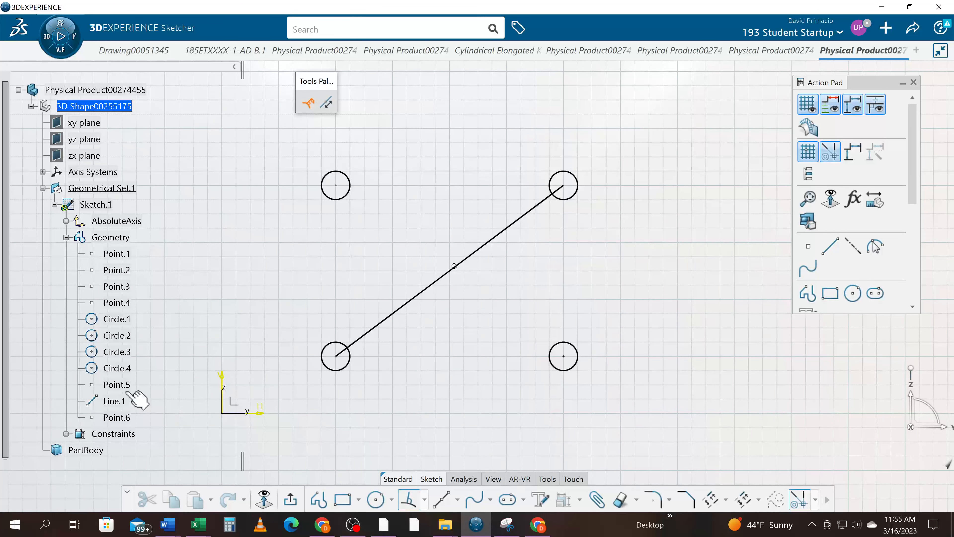
click(127, 421)
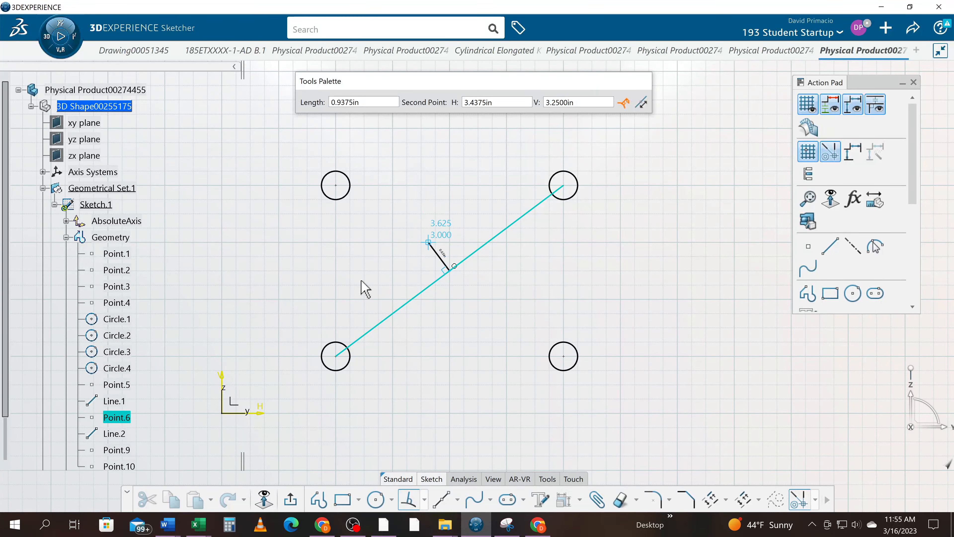
click(638, 109)
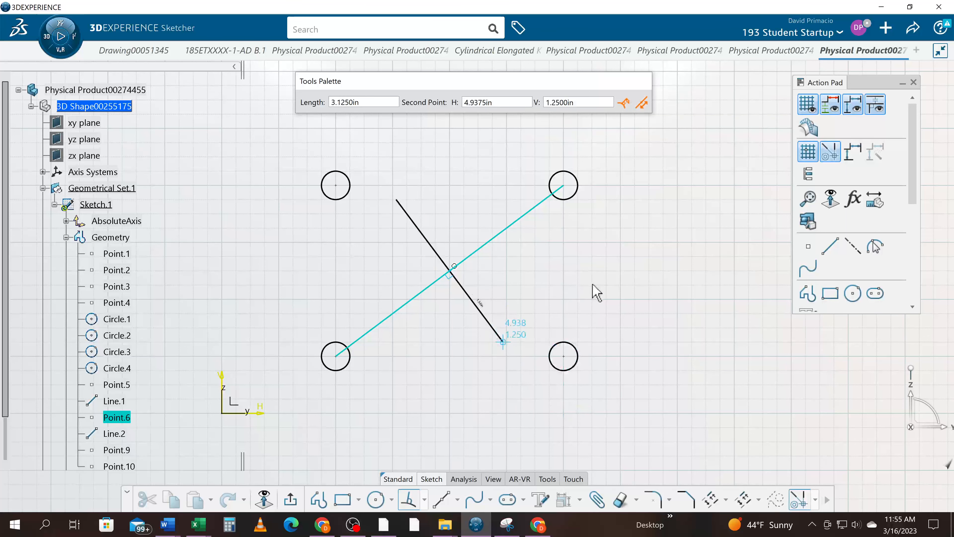
click(614, 304)
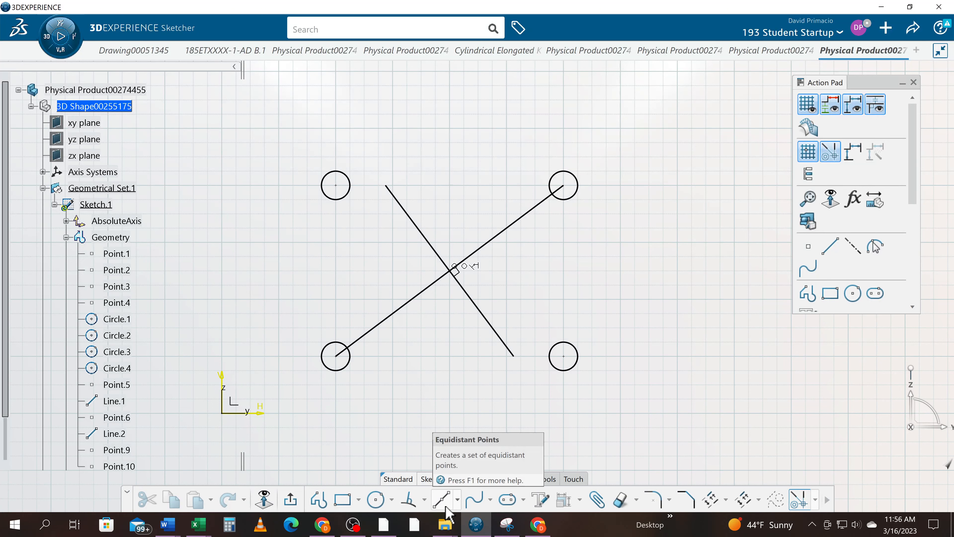
- Draw a 4 in horizontal line above the circles from H 2 in, V 6 in to H 6 in, V 6 in
mouse_move(420, 384)
middle_down()
mouse_move(409, 453)
mouse_move(428, 428)
middle_up()
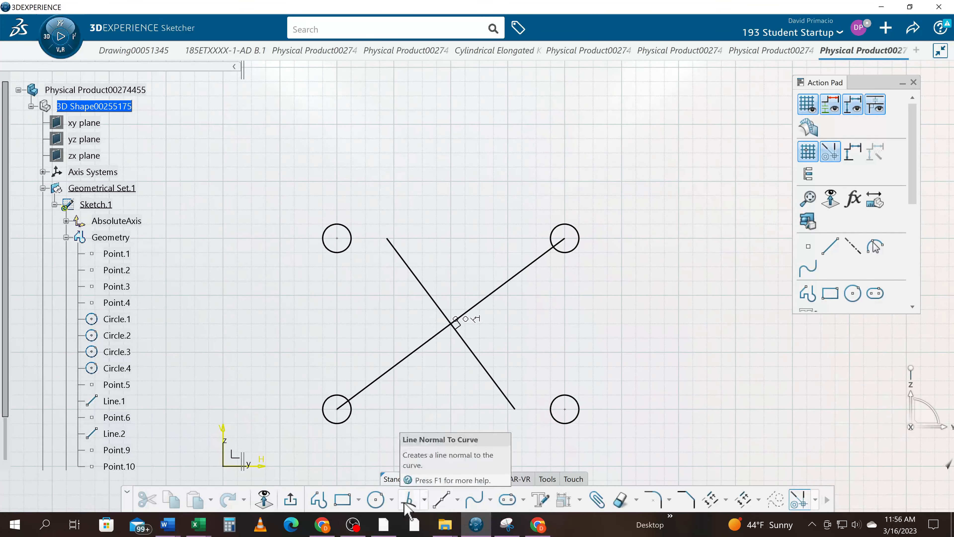
click(457, 500)
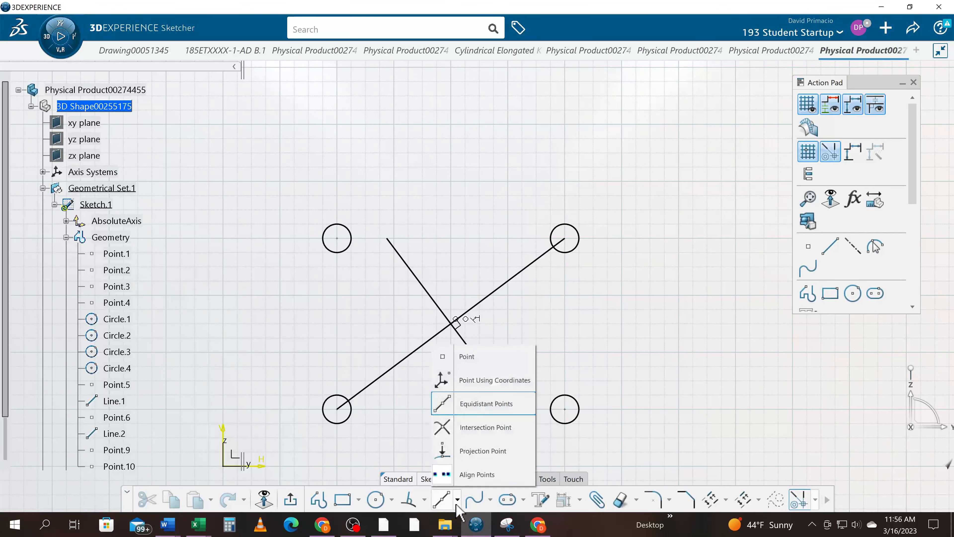
click(424, 500)
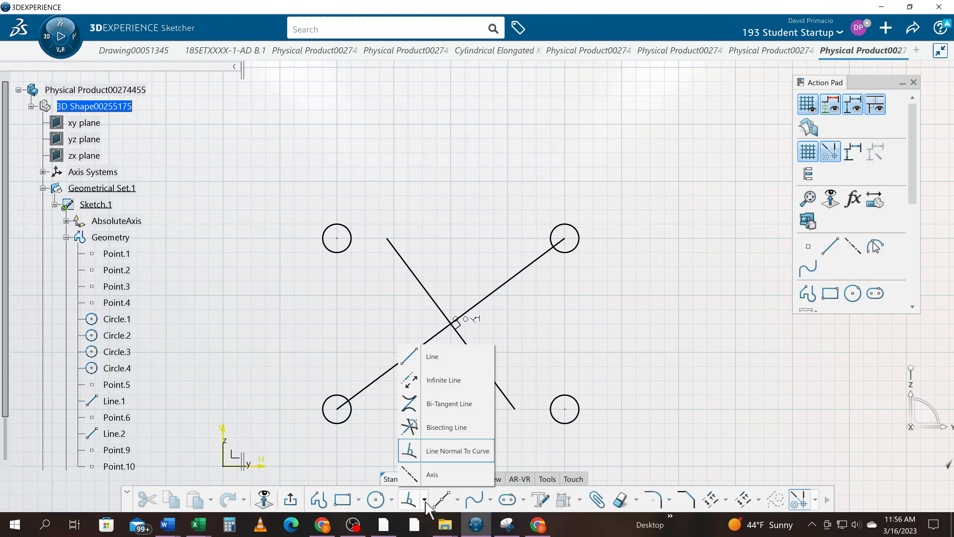
click(428, 357)
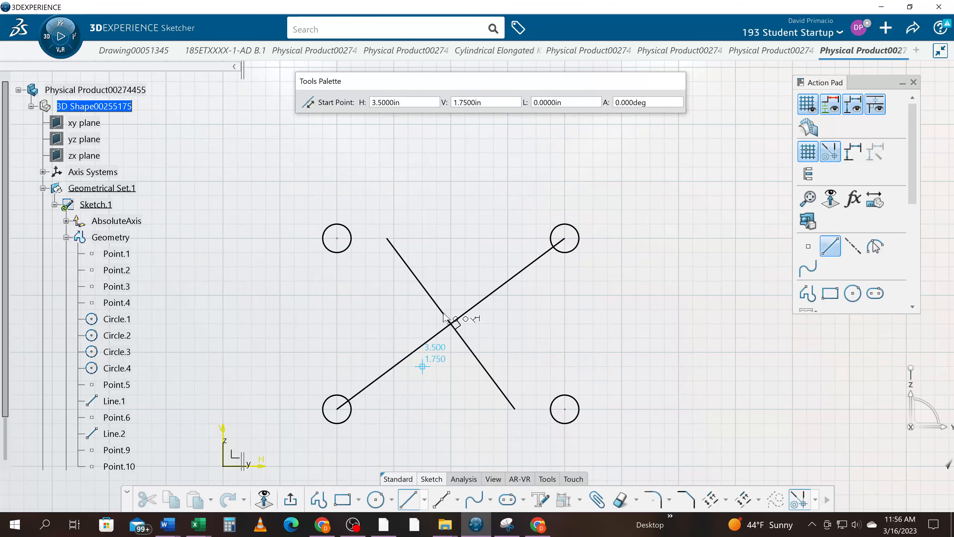
middle_drag(423, 207, 400, 299)
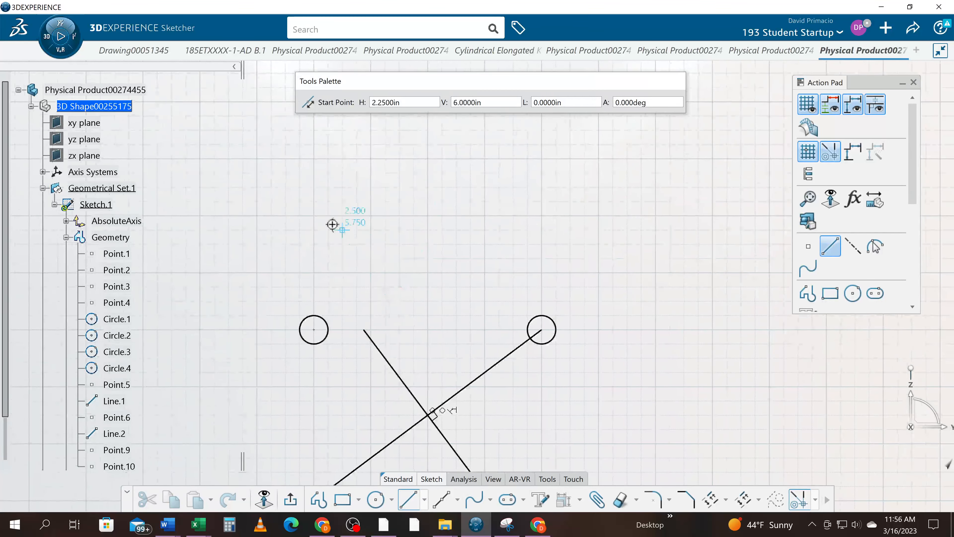
click(317, 221)
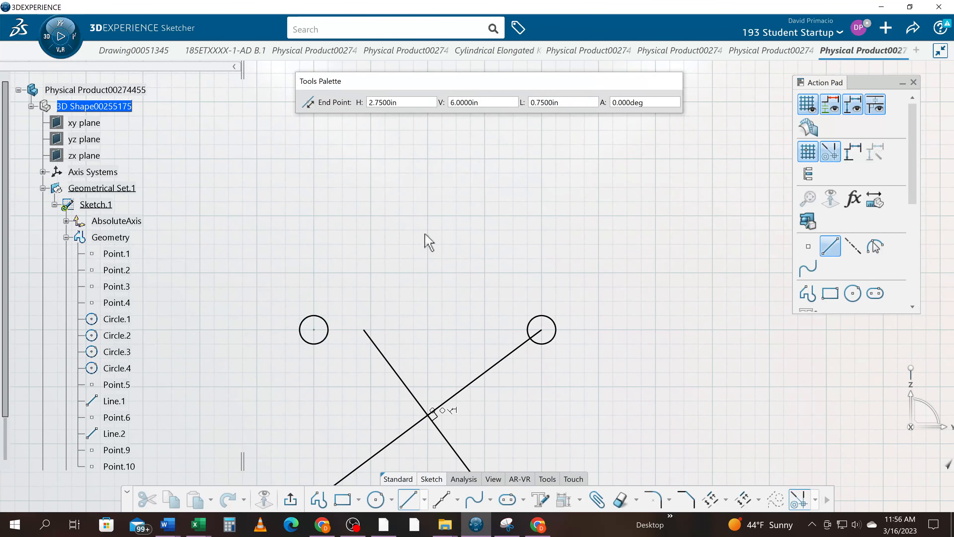
click(541, 215)
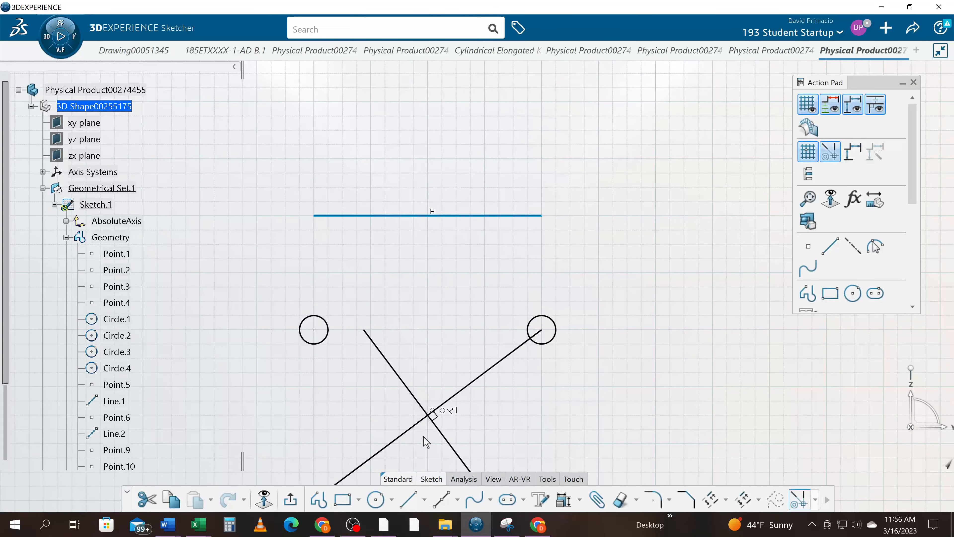
- Create three equidistant points on the new horizontal line at V 6 in
click(446, 498)
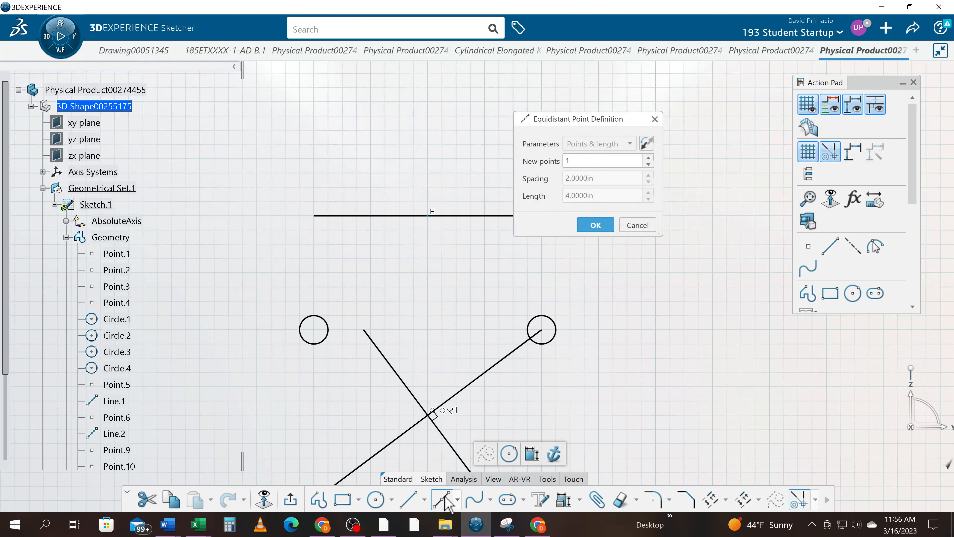
click(648, 157)
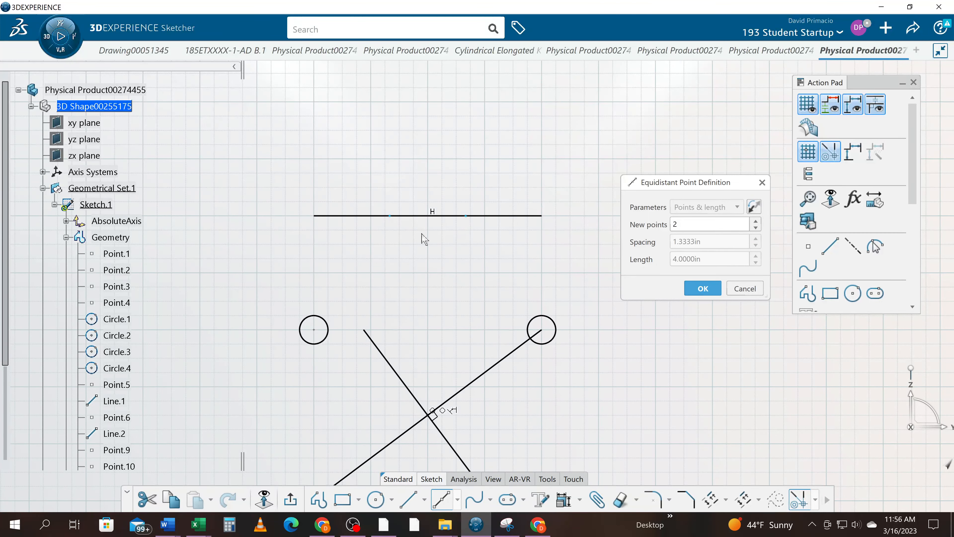
click(755, 221)
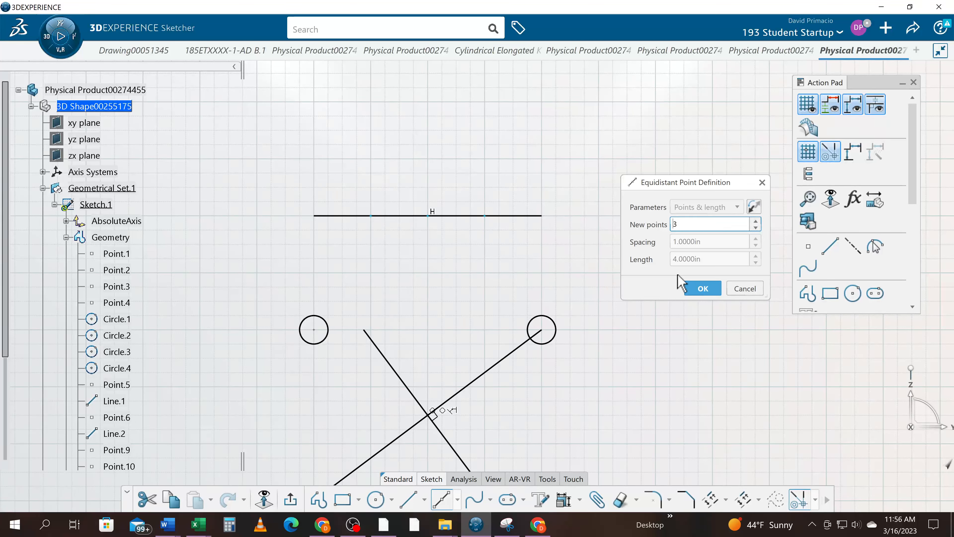
click(703, 288)
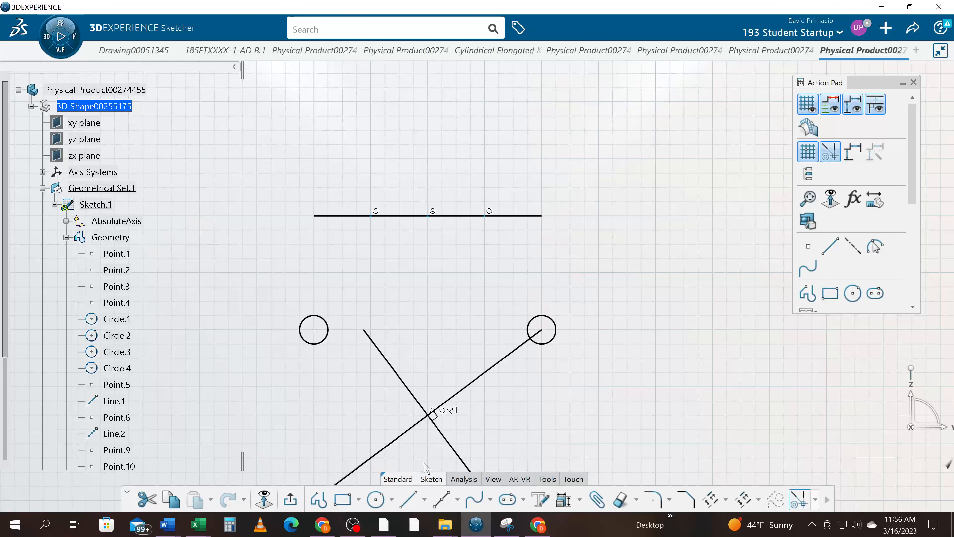
- Draw three circles of 0.25 in radius centred on the equidistant points of the horizontal line at V 6 in
click(377, 500)
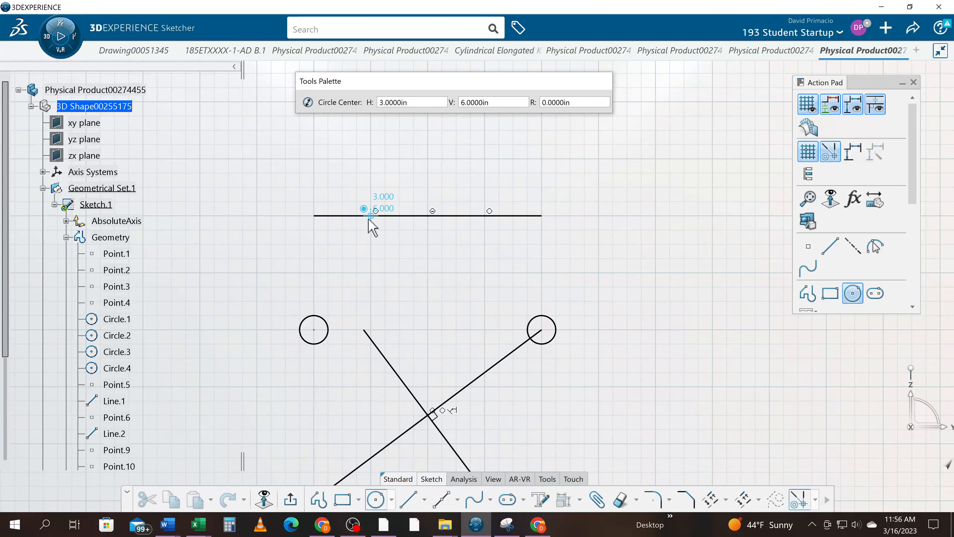
click(377, 229)
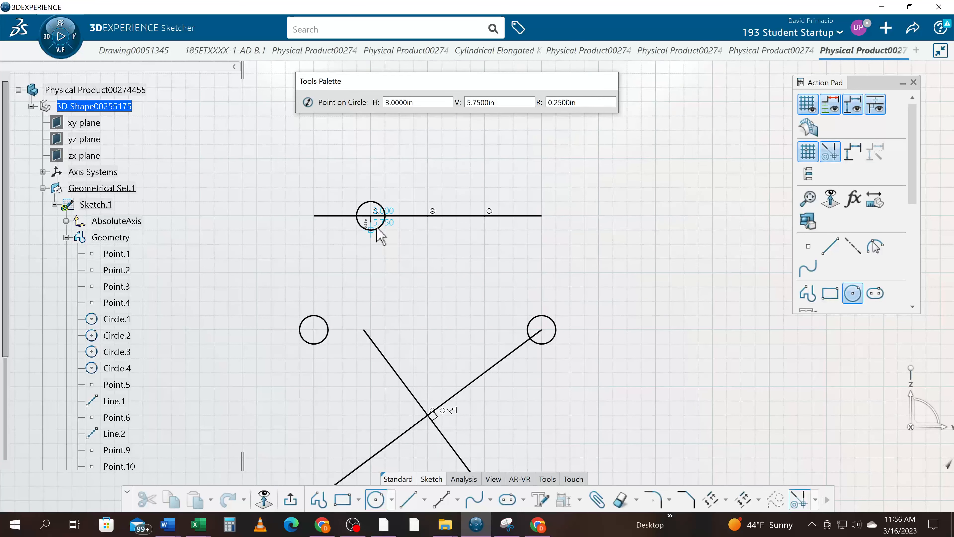
click(377, 229)
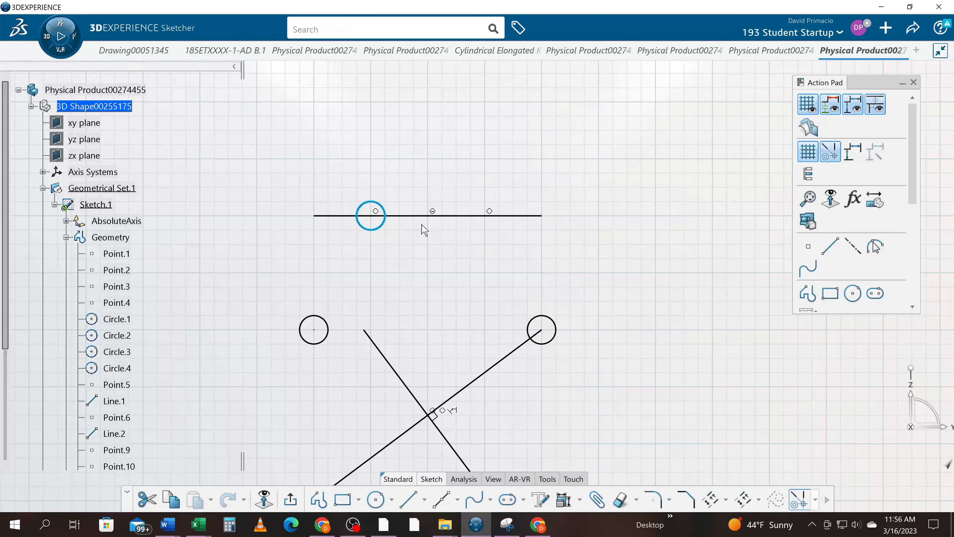
click(376, 500)
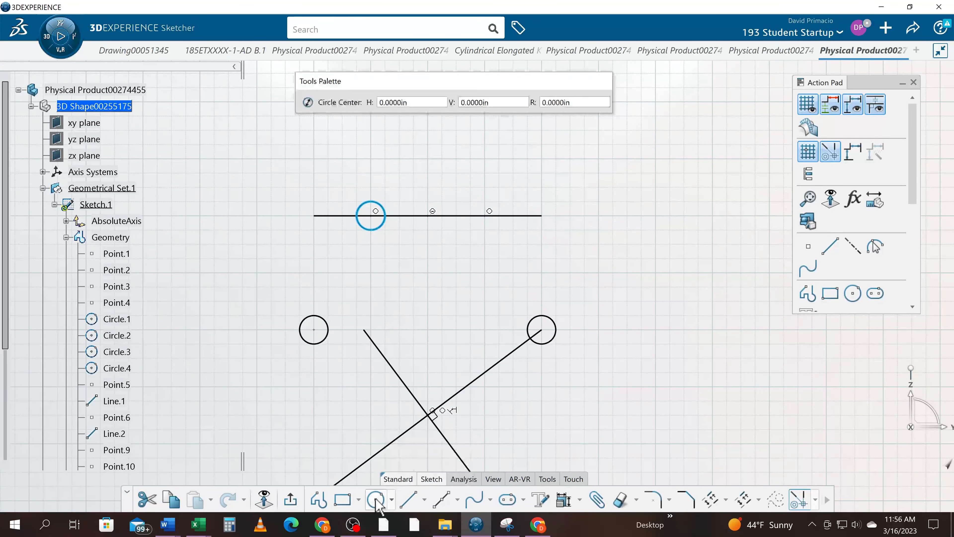
click(426, 217)
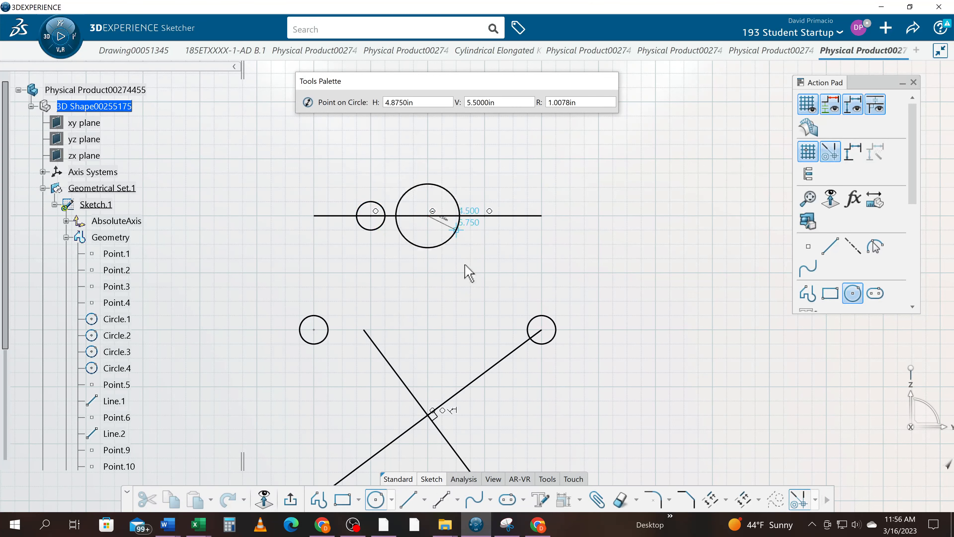
click(428, 227)
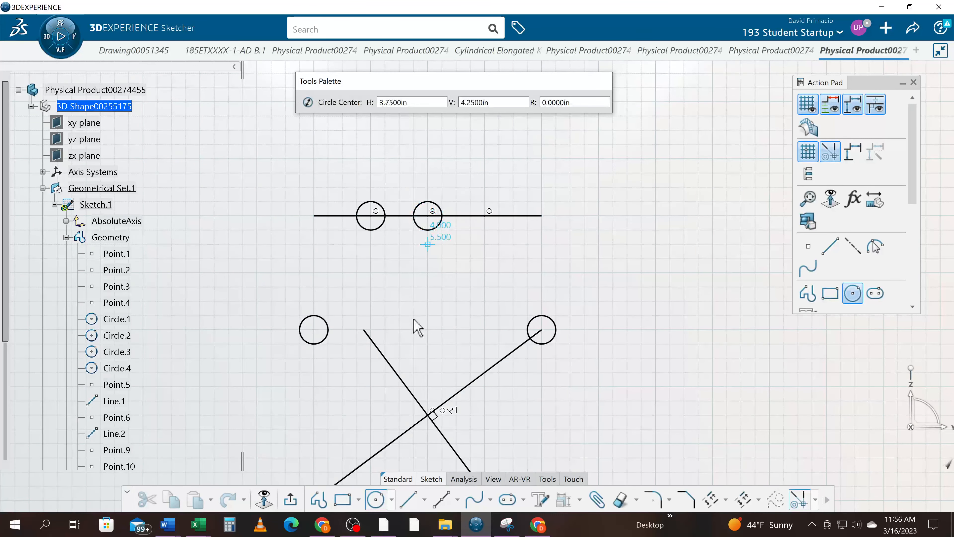
click(483, 216)
click(488, 230)
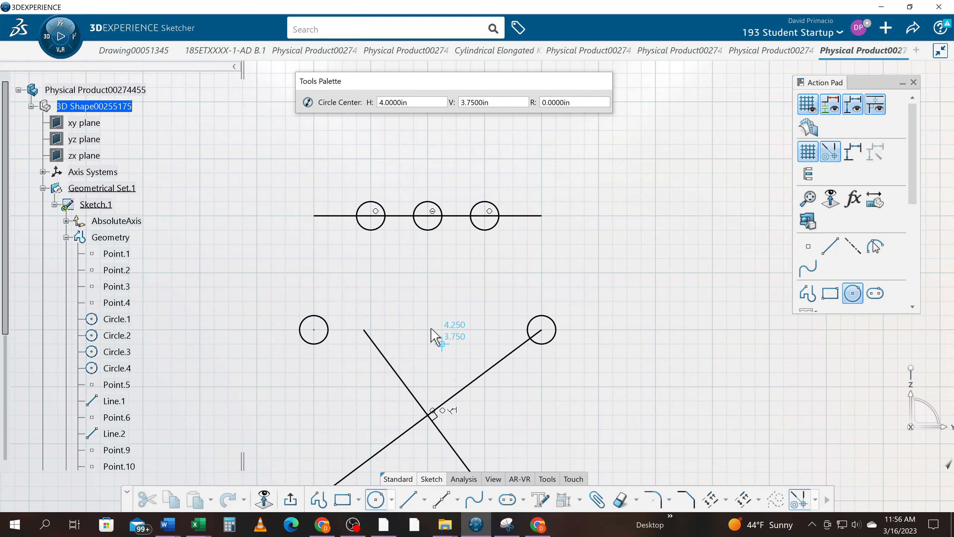
click(375, 499)
- Draw a 4 in horizontal line from H 2 in, V 7 in to H 6 in, V 7 in and create three equidistant points on it
mouse_move(513, 271)
middle_down()
mouse_move(529, 329)
mouse_move(518, 359)
middle_up()
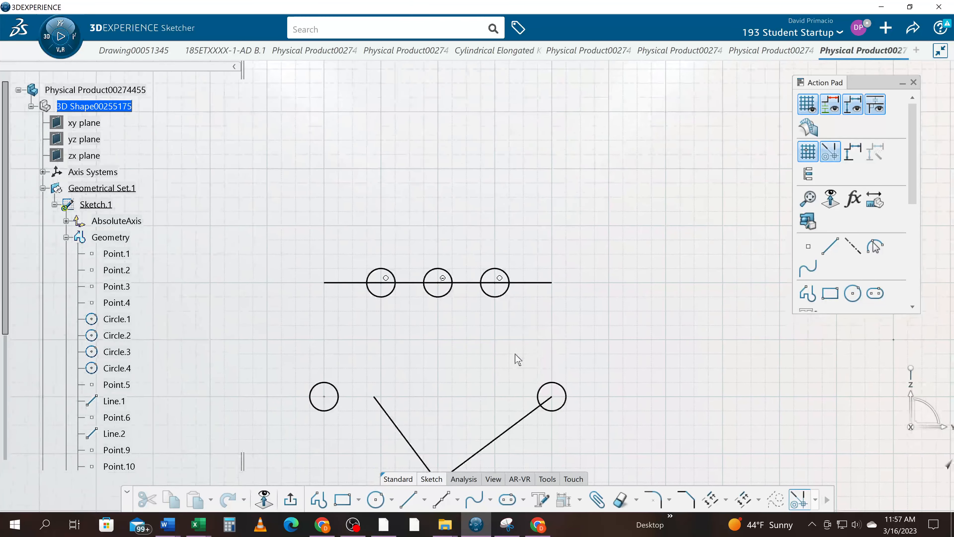
click(409, 499)
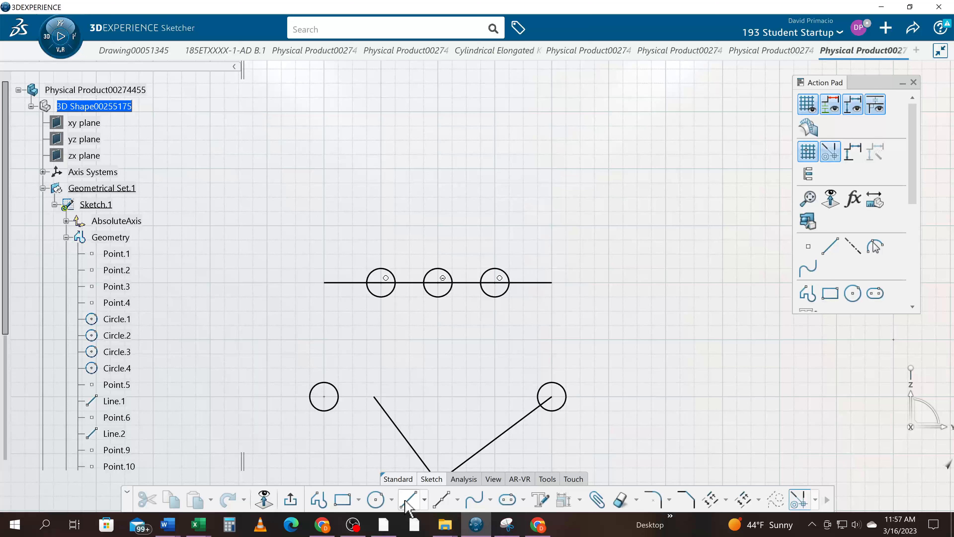
click(324, 226)
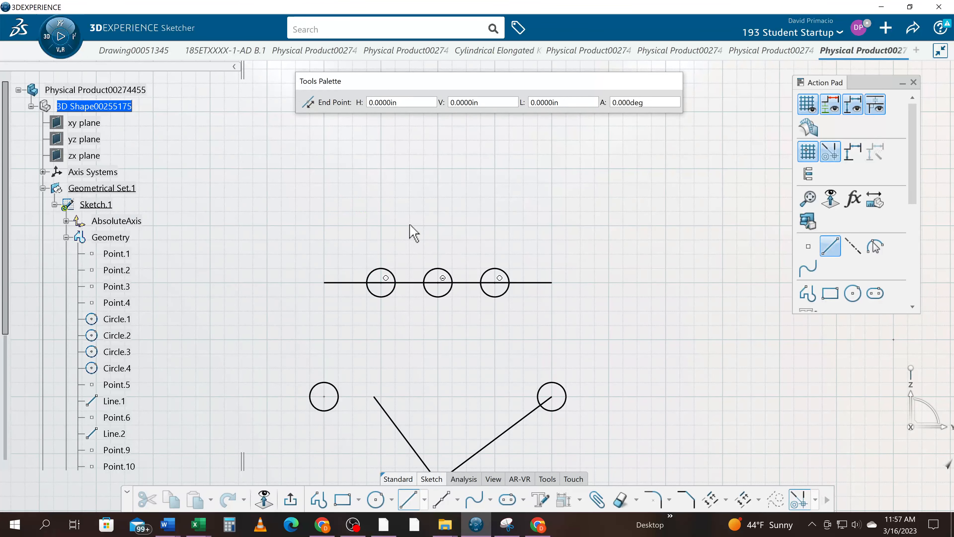
click(551, 226)
click(441, 499)
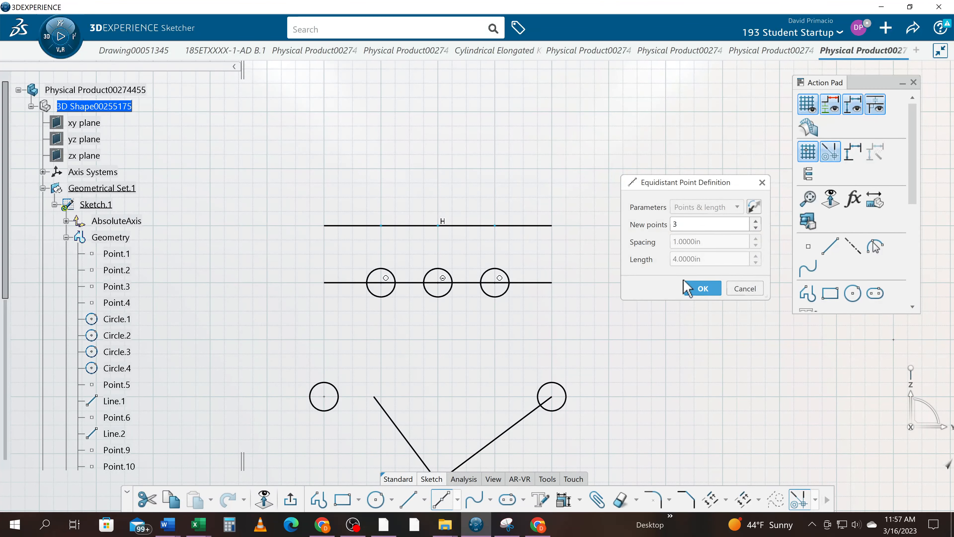
click(702, 288)
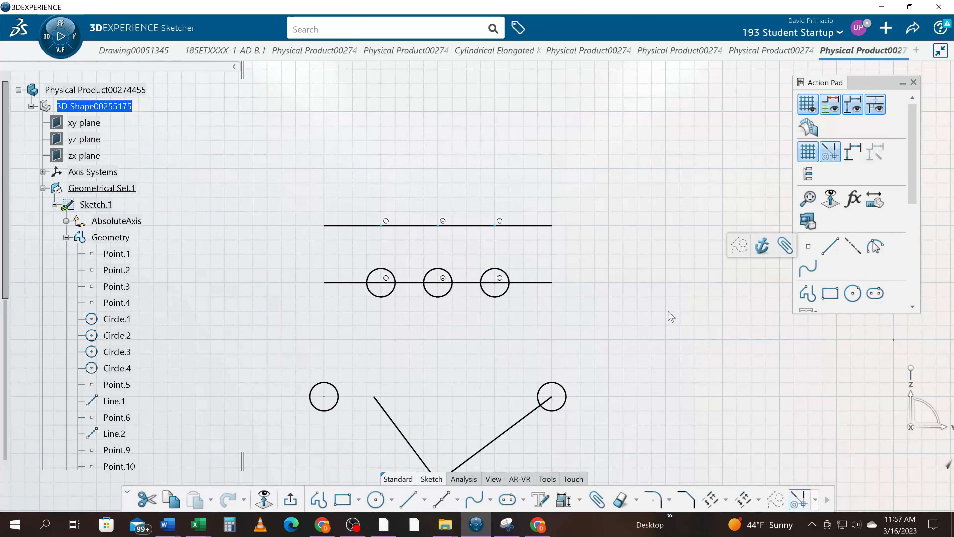
- Draw a circle of 0.25 in radius centred on the line's first equidistant point at H 3 in, V 7 in
click(375, 499)
click(385, 227)
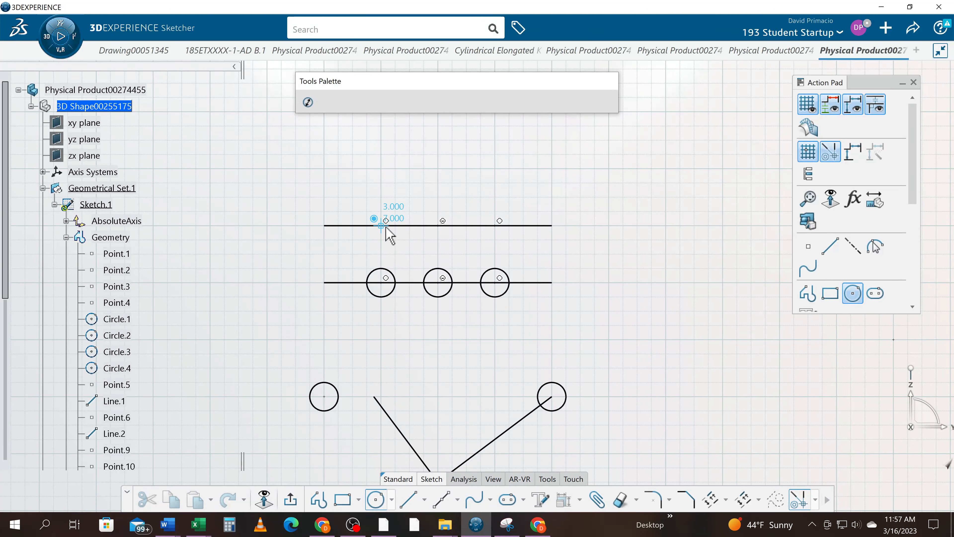
click(384, 214)
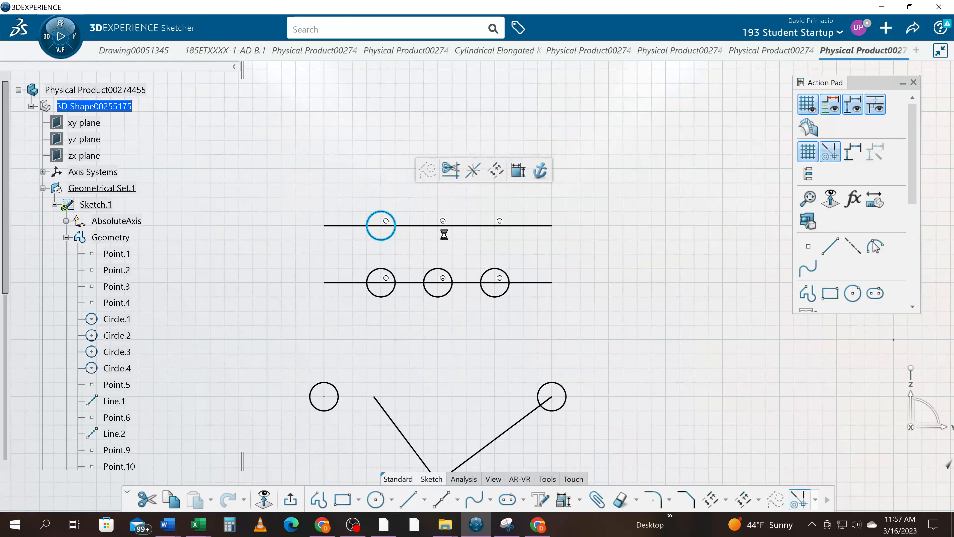
- Translate the new circle with Duplicate from its centre horizontally along the line toward the other points, with a length of 1 in
click(726, 500)
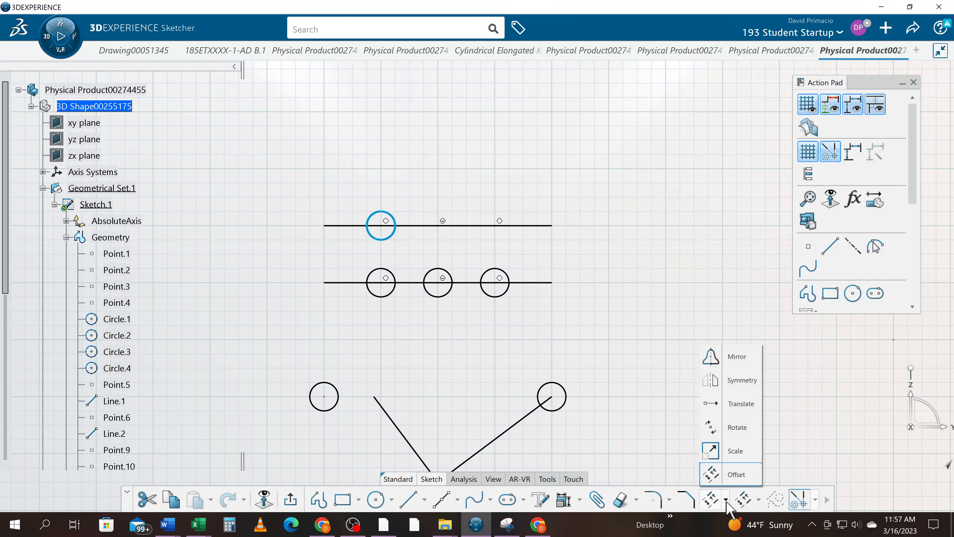
click(736, 410)
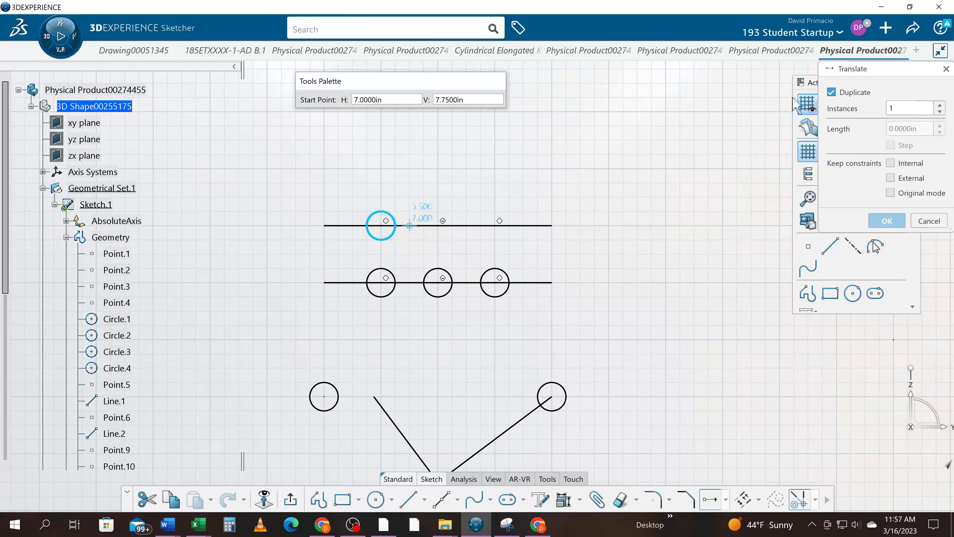
drag(825, 78, 631, 81)
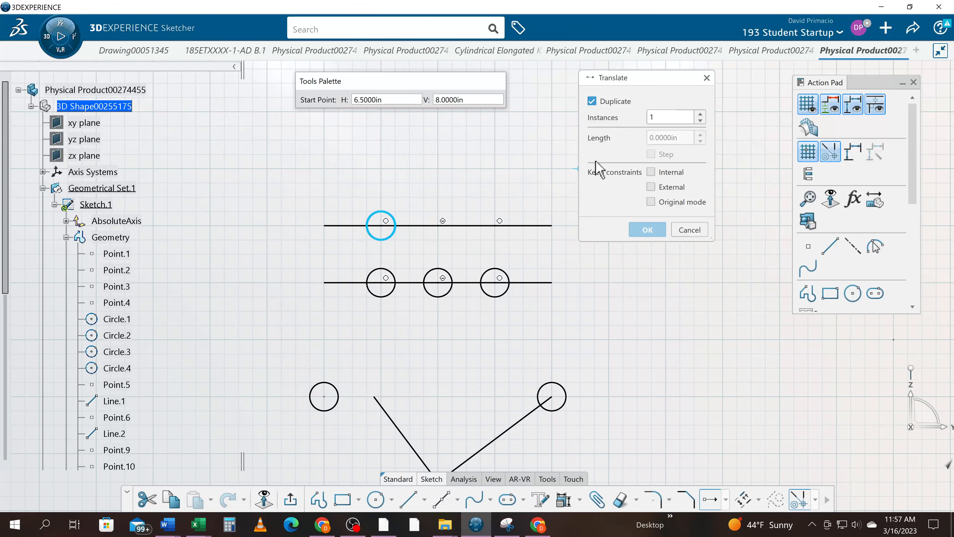
click(385, 227)
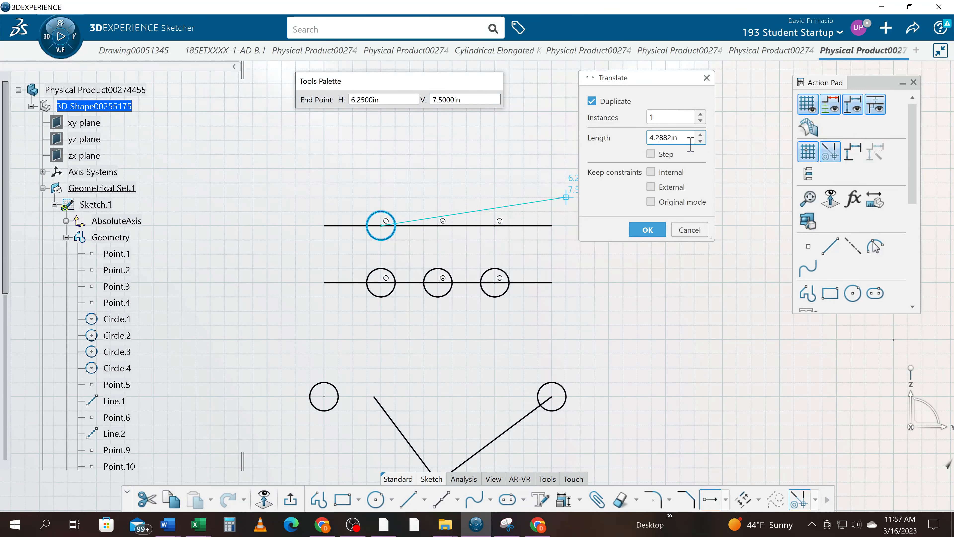
drag(691, 138, 640, 144)
text(1)
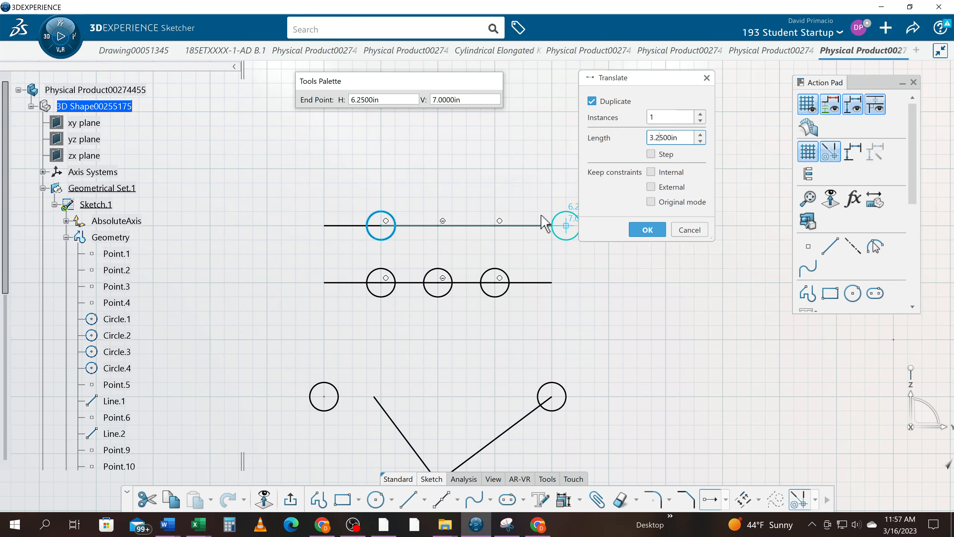
click(700, 134)
drag(692, 139, 628, 145)
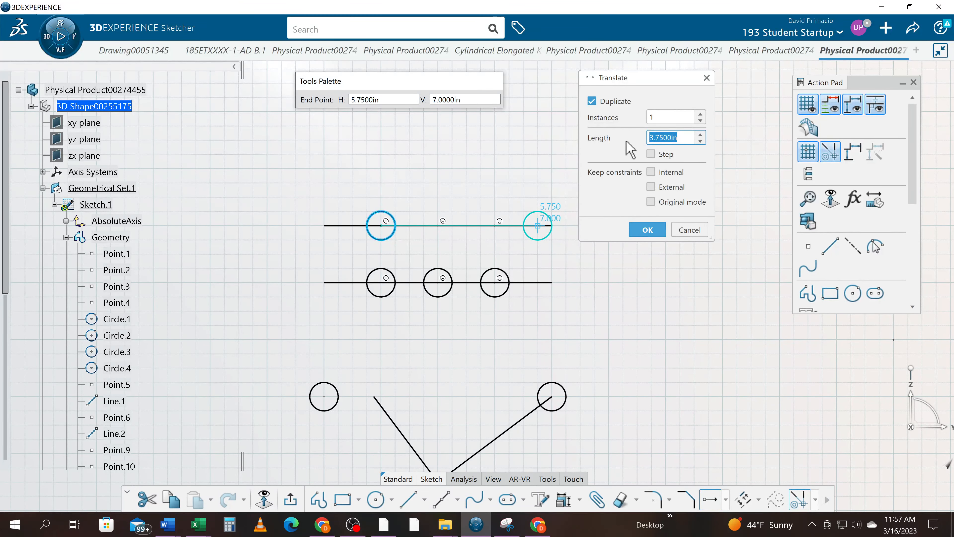
text(1)
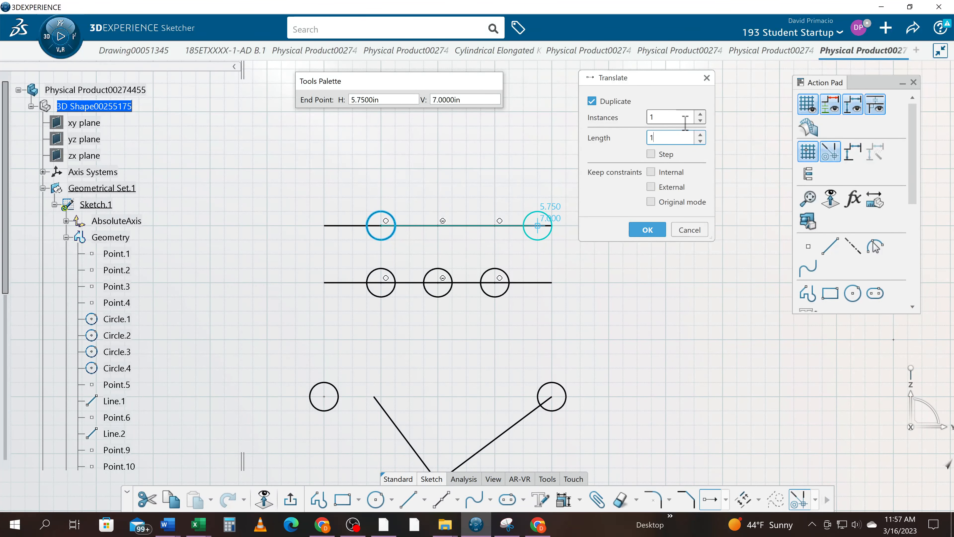
- Set the duplicated circle's Translate to 2 instances and finish the translation with its end point at H 5 in, V 7 in
click(700, 114)
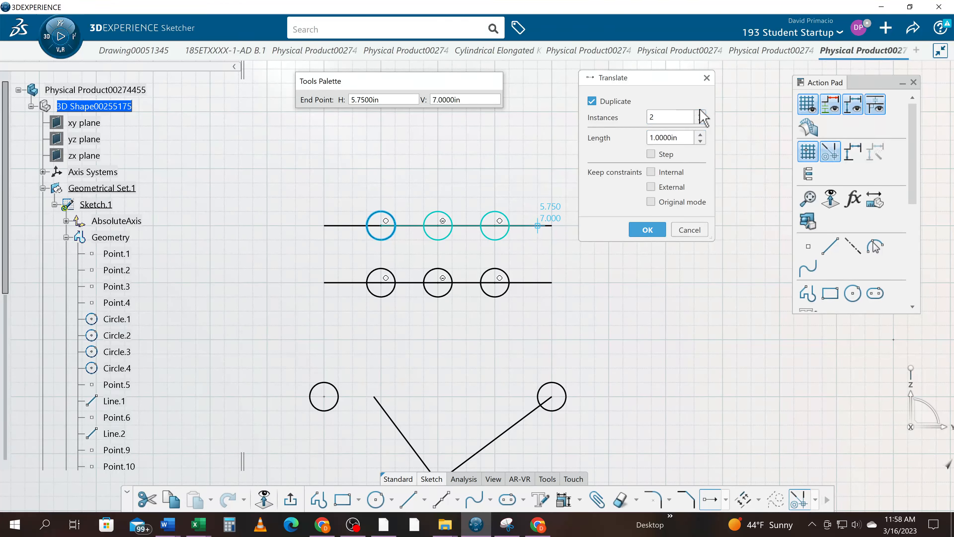
click(701, 114)
click(700, 113)
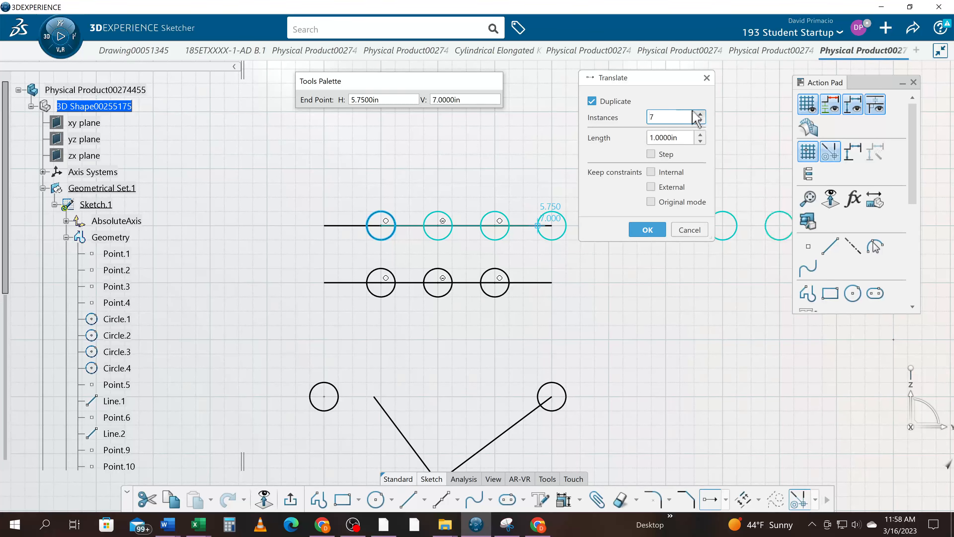
drag(673, 78, 720, 275)
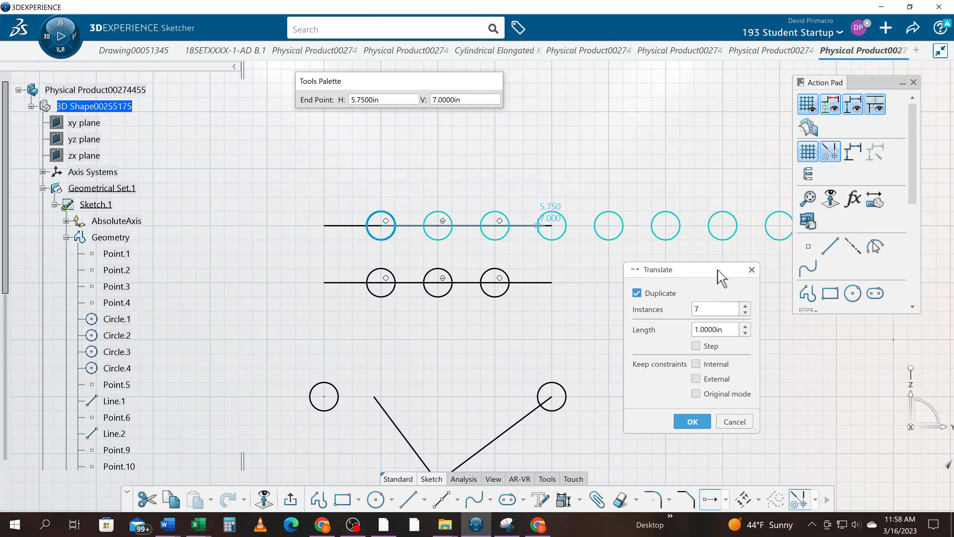
click(746, 312)
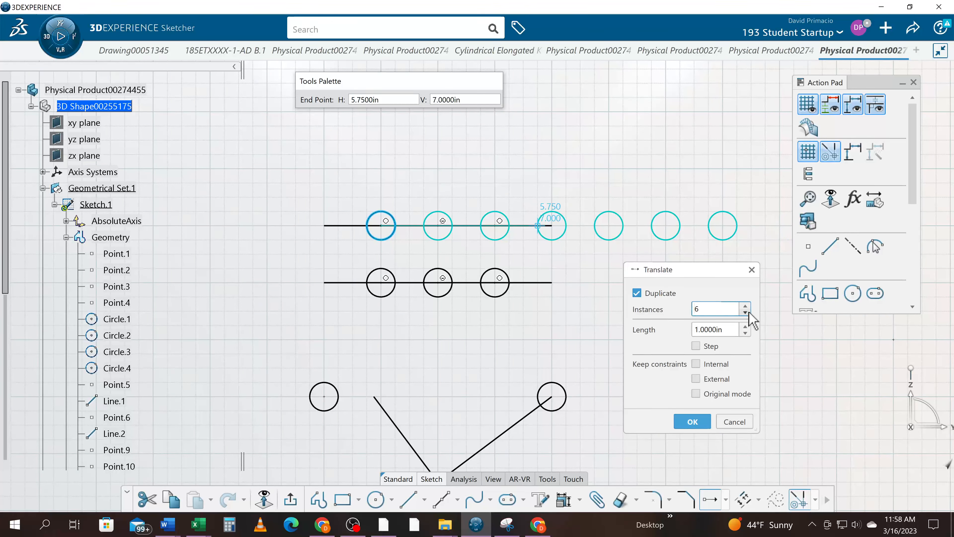
click(746, 313)
click(747, 313)
click(747, 313)
click(747, 313)
click(747, 312)
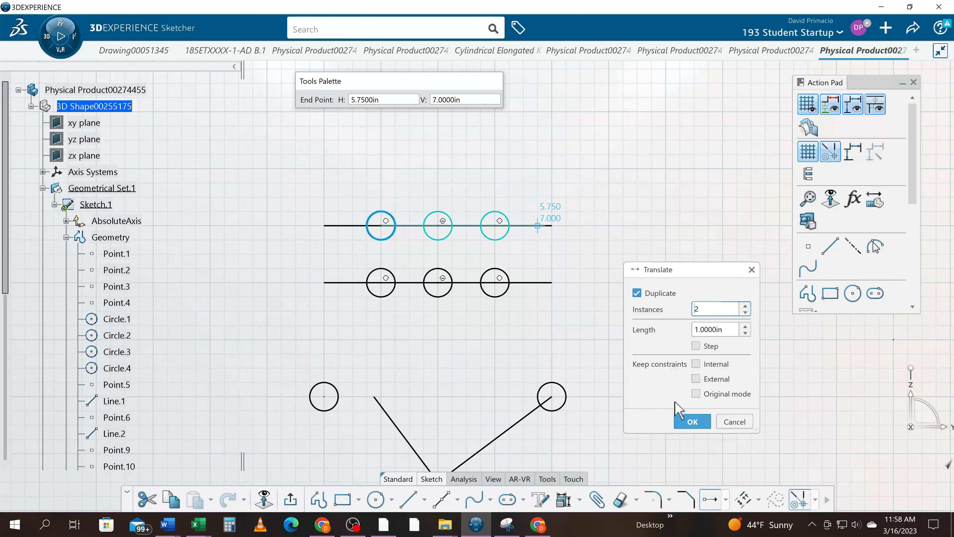
click(691, 421)
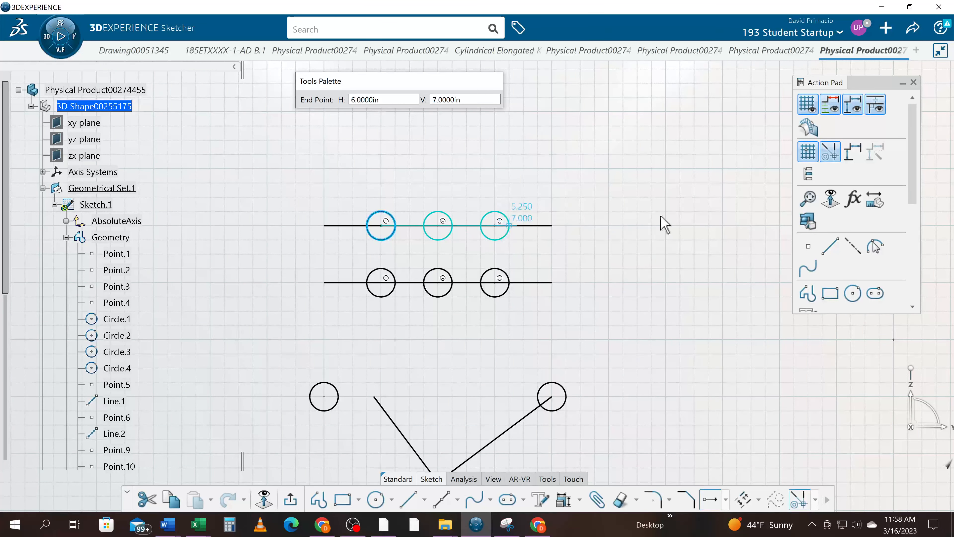
click(496, 227)
mouse_move(609, 353)
middle_down()
mouse_move(629, 329)
mouse_move(605, 306)
middle_up()
mouse_move(529, 342)
middle_down()
mouse_move(474, 409)
mouse_move(505, 322)
mouse_move(503, 345)
mouse_move(486, 362)
mouse_move(499, 397)
mouse_move(506, 387)
middle_up()
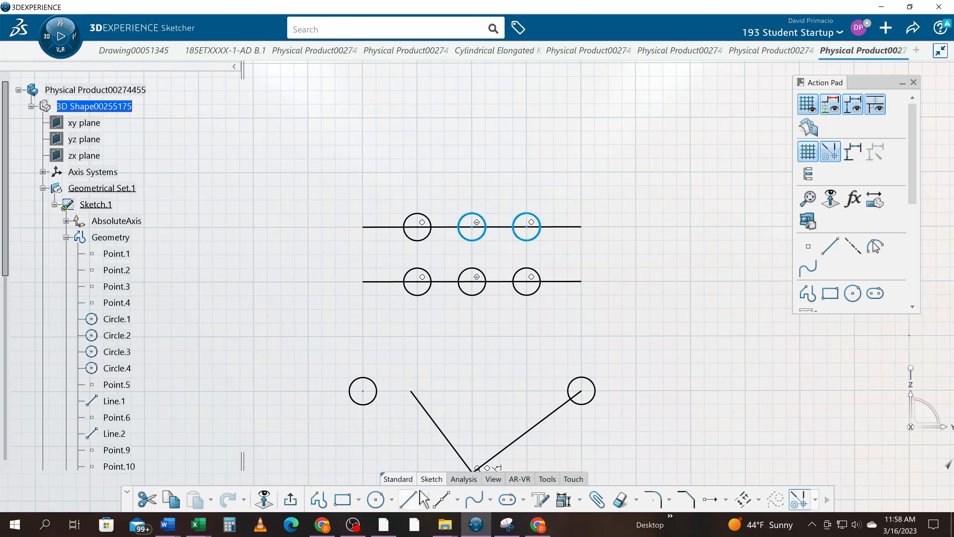
- Draw a vertical line from H 2.5 in, V 7.5 in down across both horizontal lines, ending below the V 6 in line
click(458, 499)
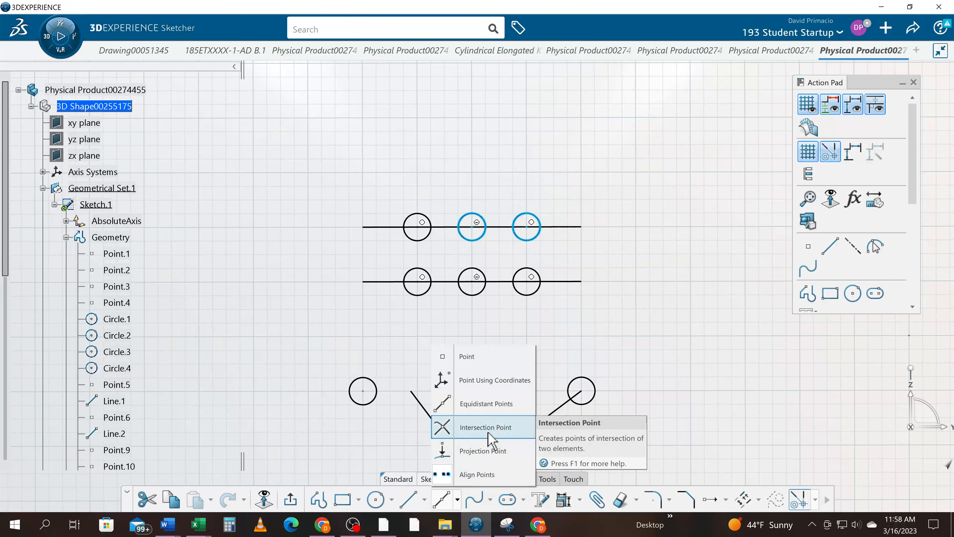
click(308, 324)
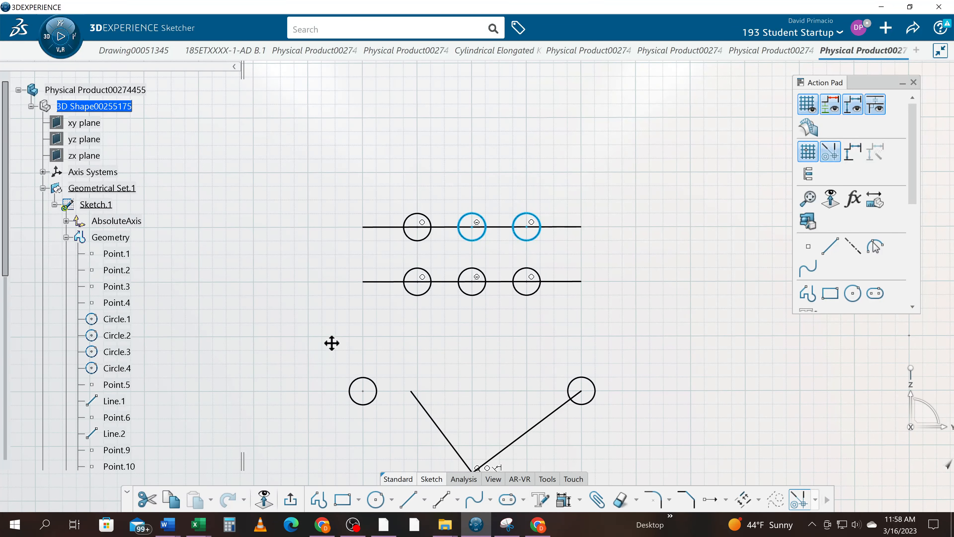
mouse_move(331, 342)
middle_down()
mouse_move(337, 356)
mouse_move(333, 340)
middle_up()
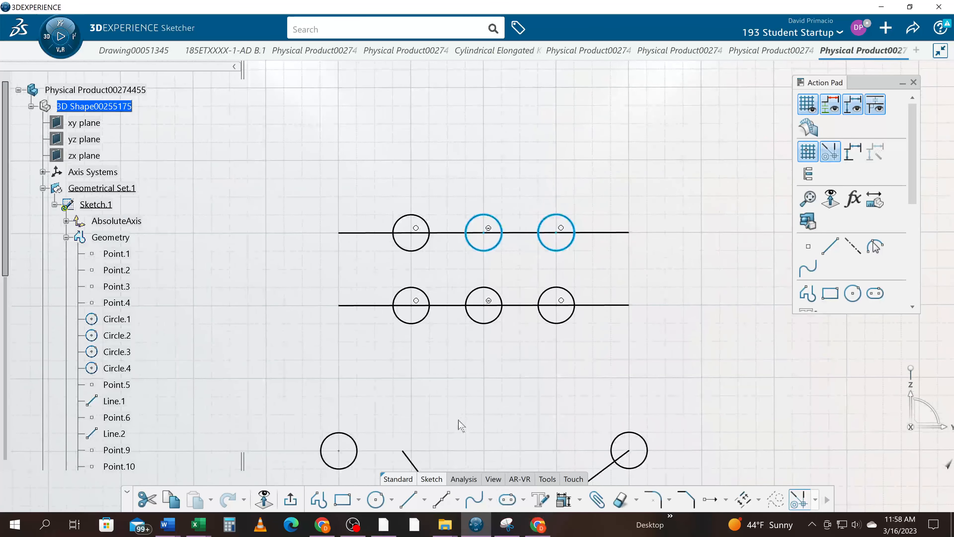
middle_drag(467, 401, 527, 385)
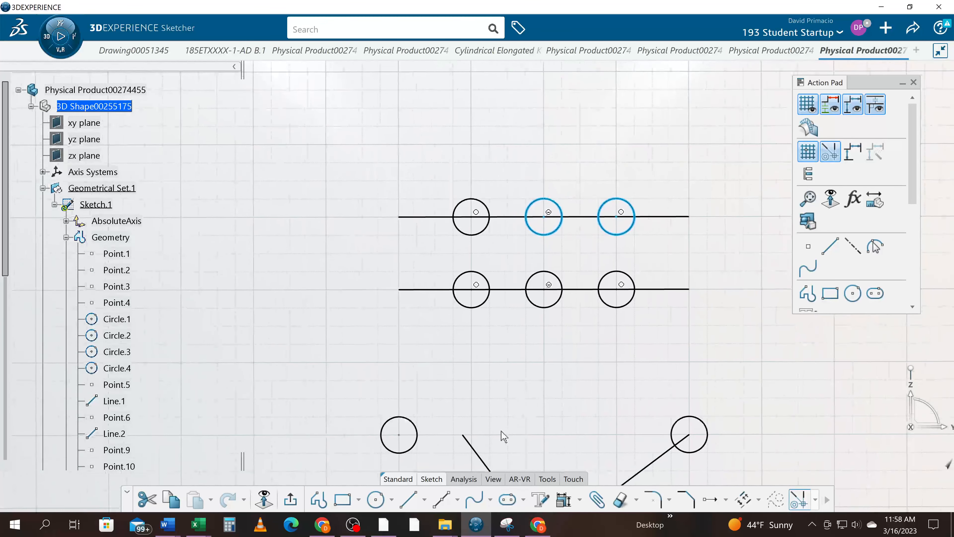
click(408, 500)
click(433, 178)
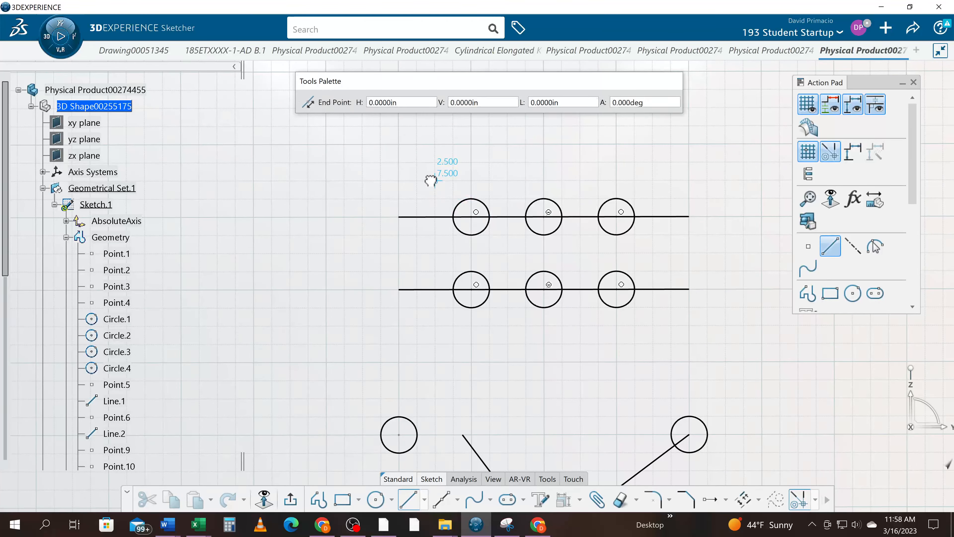
click(436, 361)
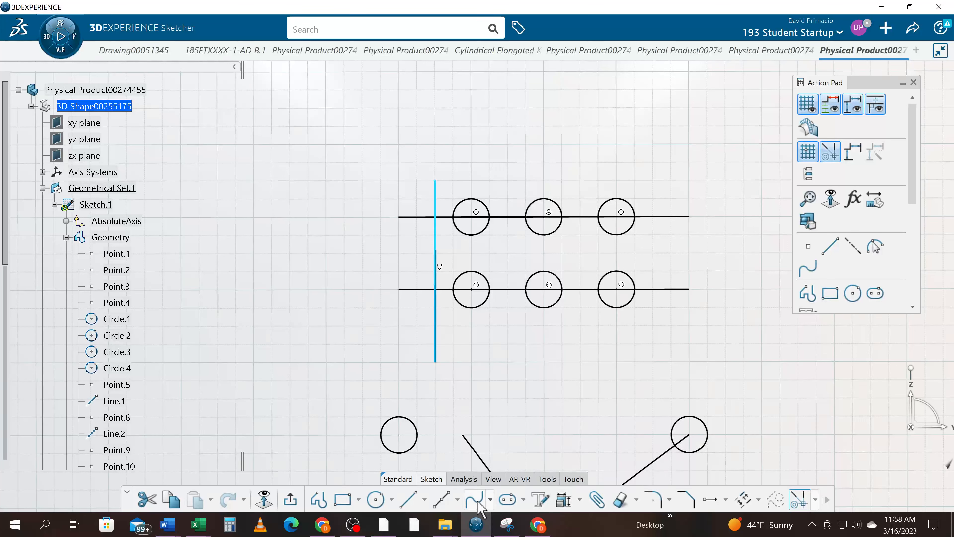
- Create an intersection point between the new vertical line and the horizontal line at V 6 in, and check it in the tree
click(457, 500)
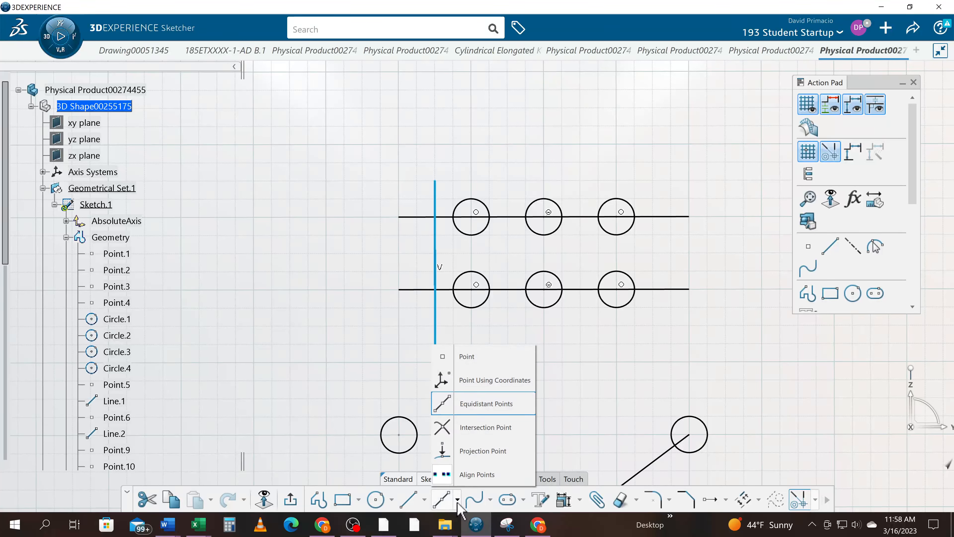
click(463, 428)
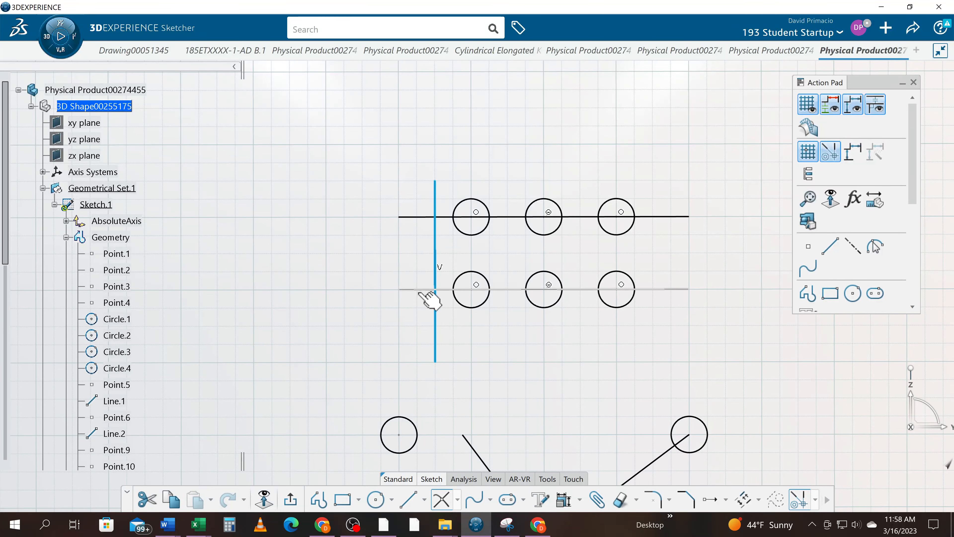
click(432, 290)
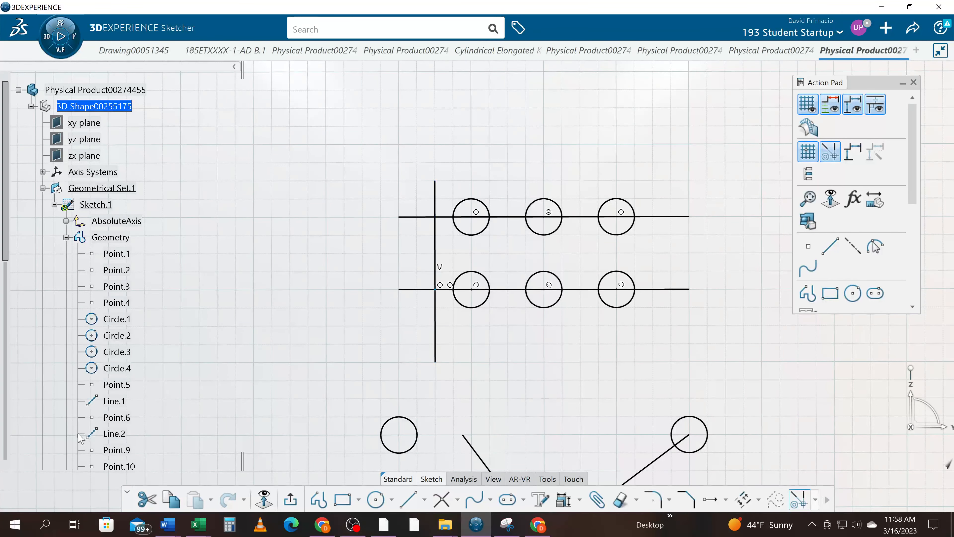
scroll(14, 353, down, 6)
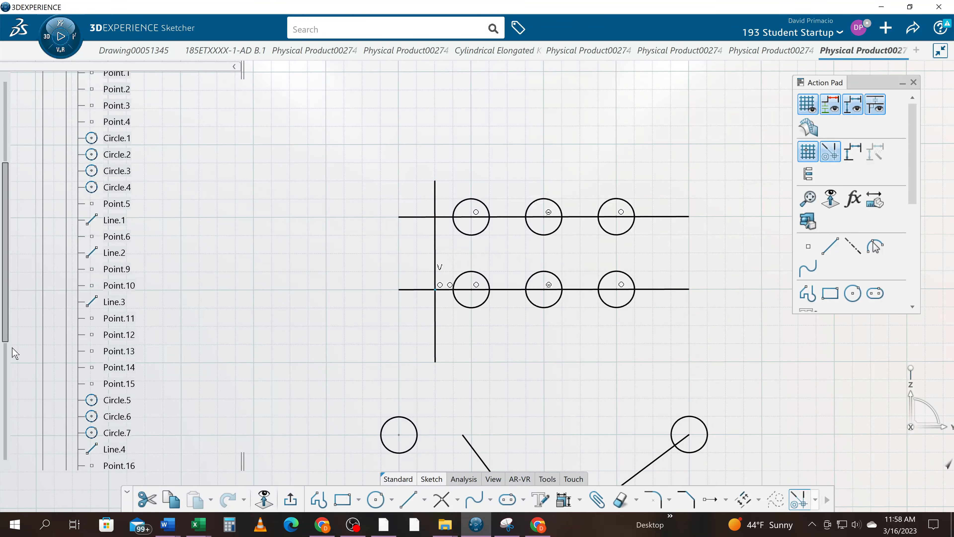
scroll(13, 354, down, 4)
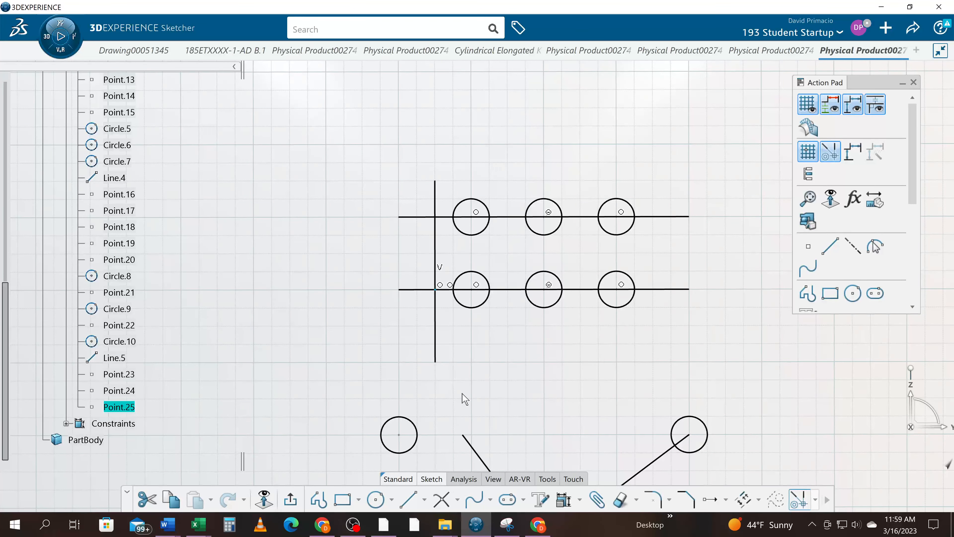
- Draw a slanted line from the new intersection point down and outward, away from the row of circles
click(408, 500)
click(435, 289)
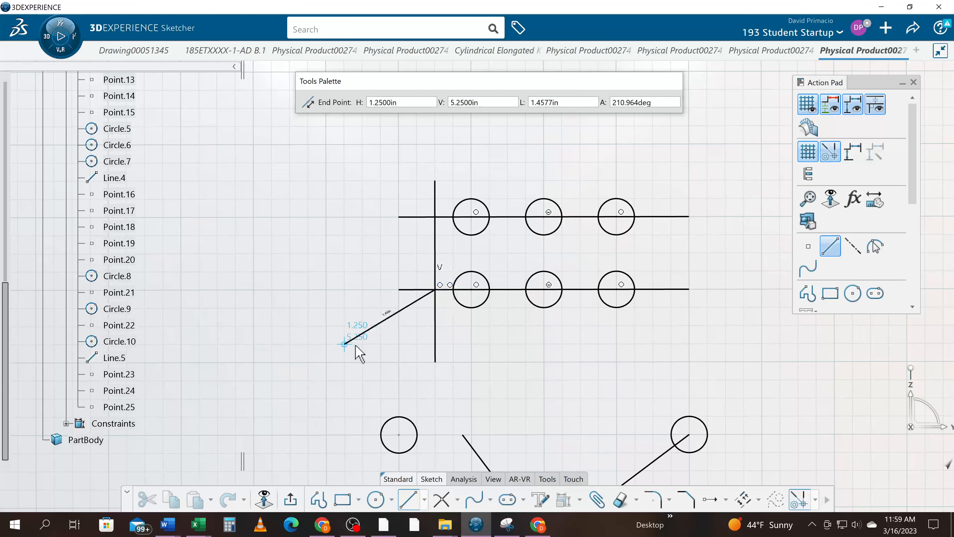
click(363, 343)
click(563, 414)
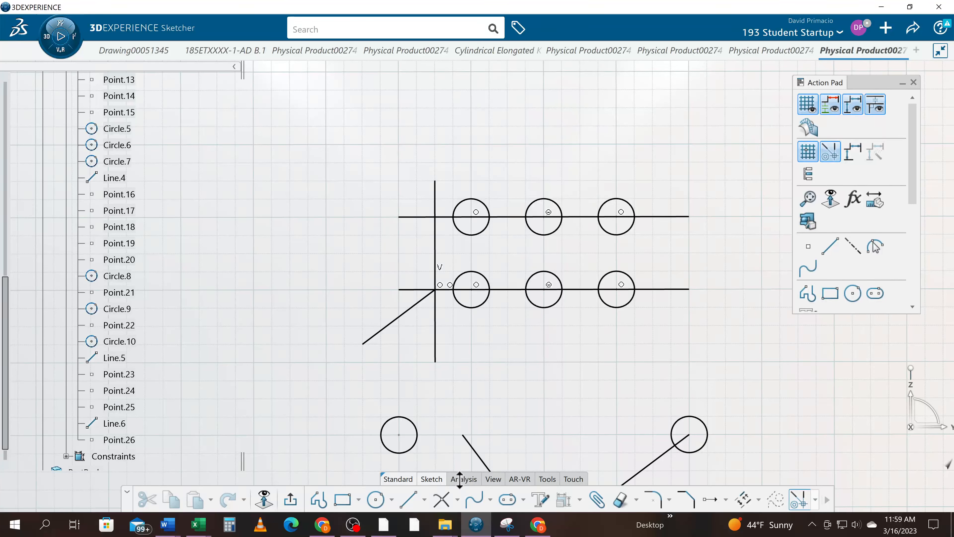
- Try to create an intersection point between the two parallel horizontal lines, picking them in either order
click(442, 503)
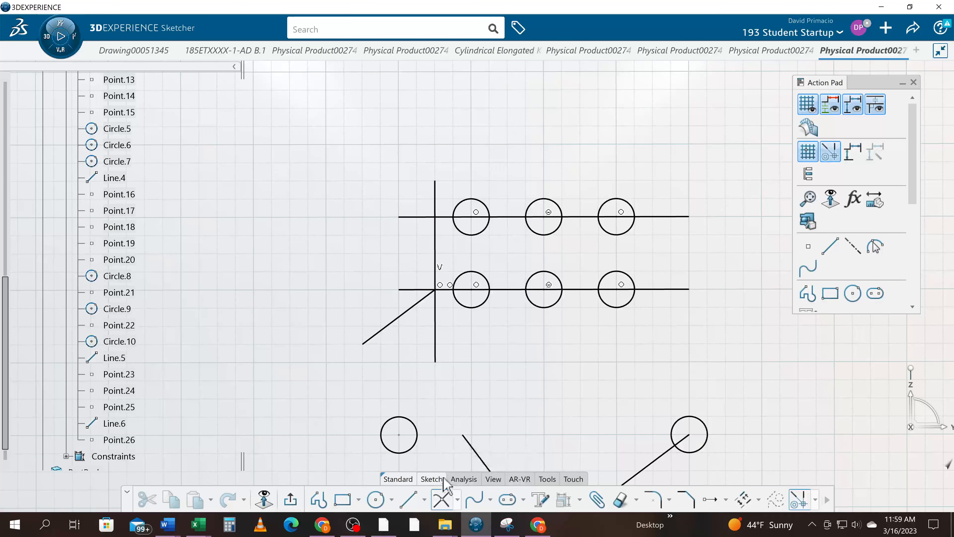
click(413, 289)
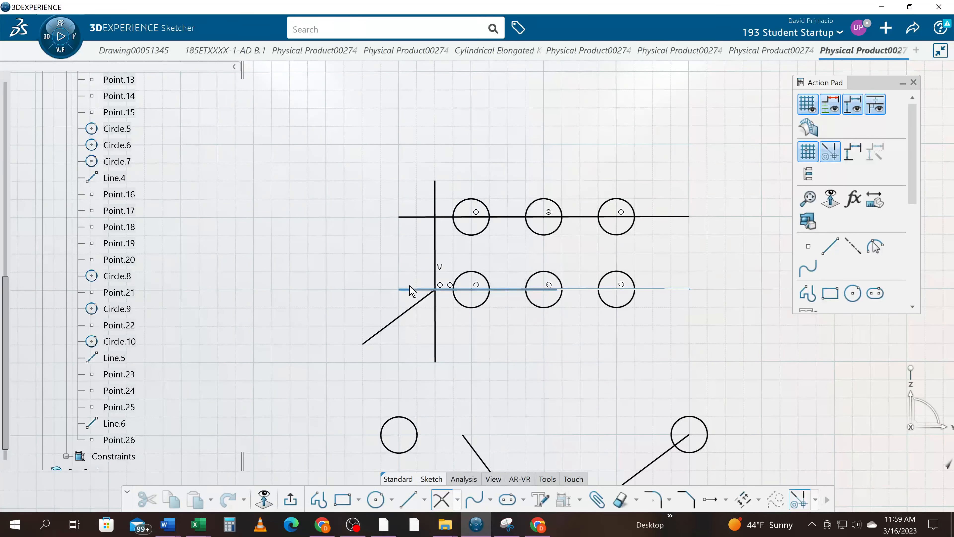
click(416, 217)
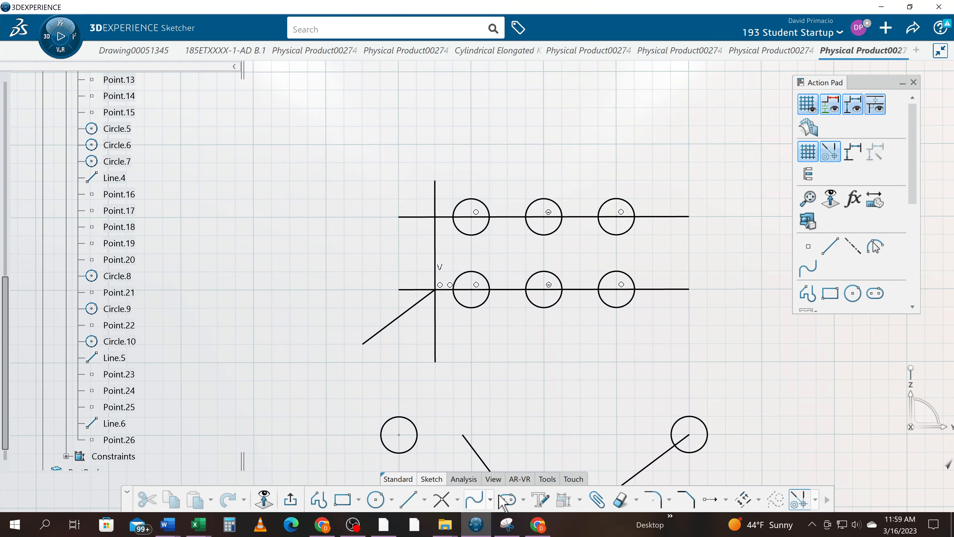
click(124, 440)
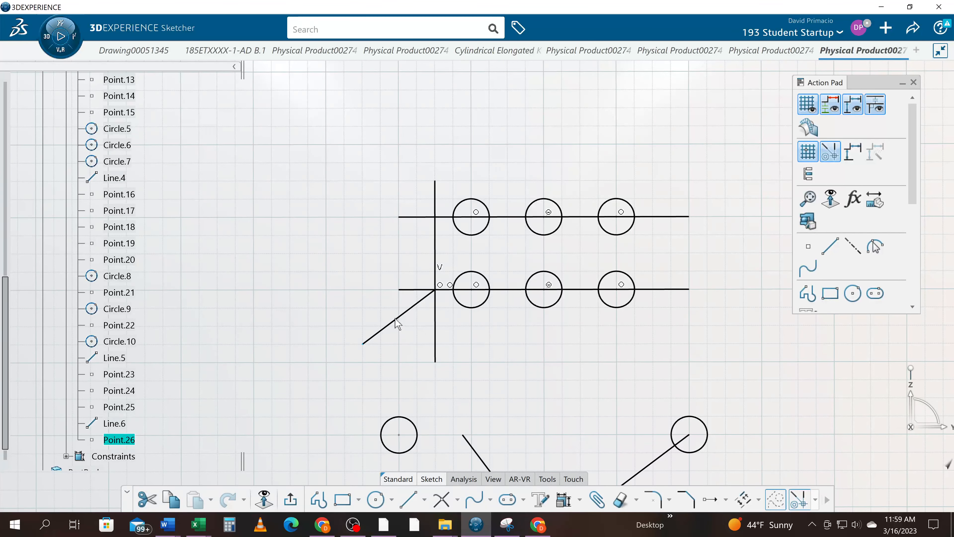
click(508, 450)
click(441, 499)
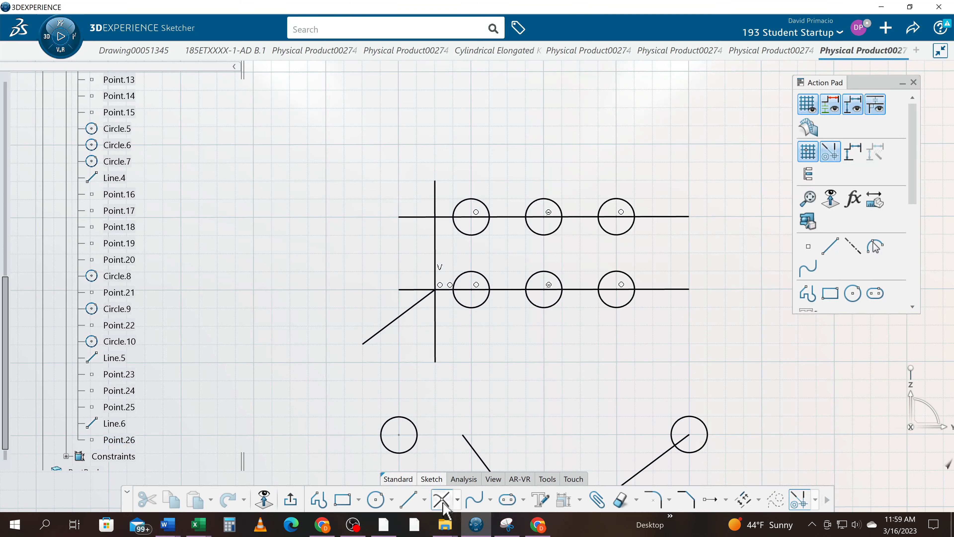
click(409, 217)
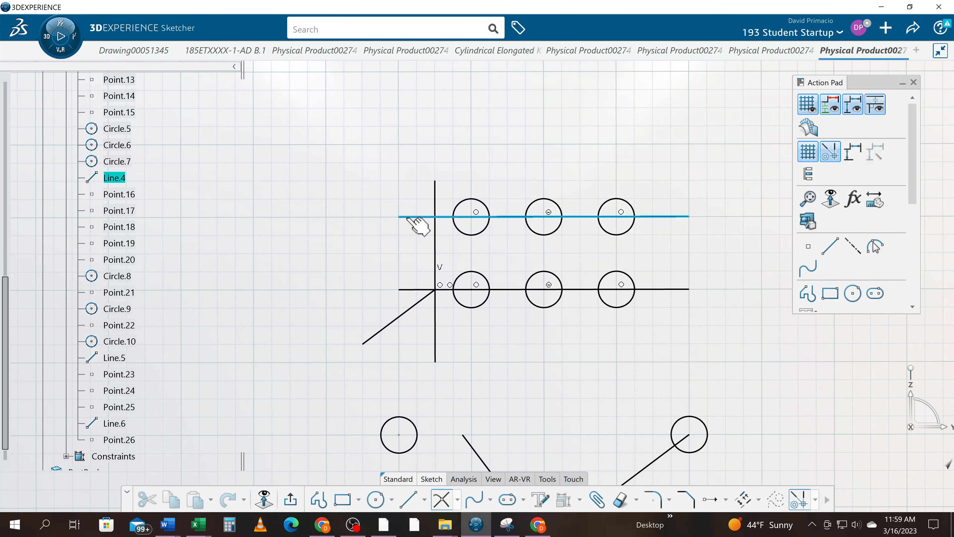
click(414, 289)
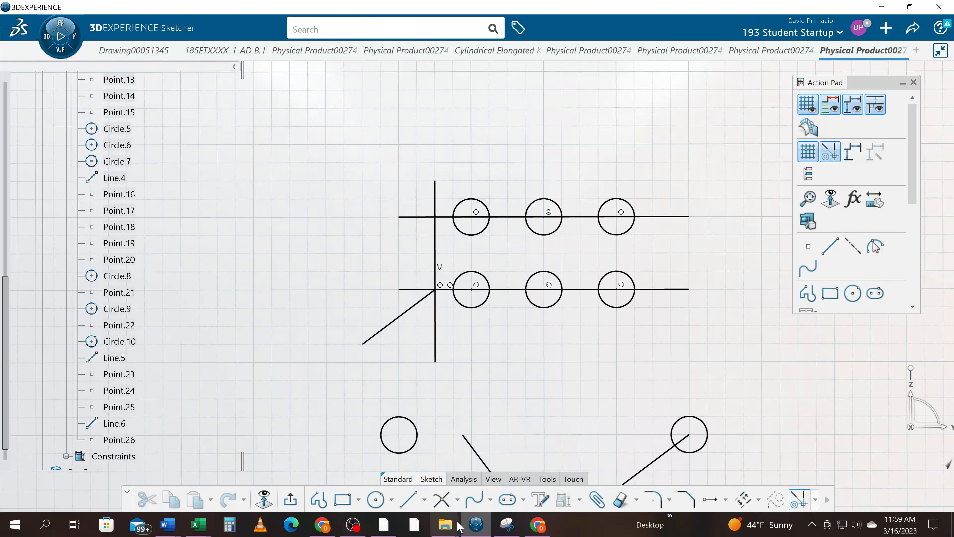
- Create an intersection point between the slanted line and the horizontal line at V 7 in
click(441, 499)
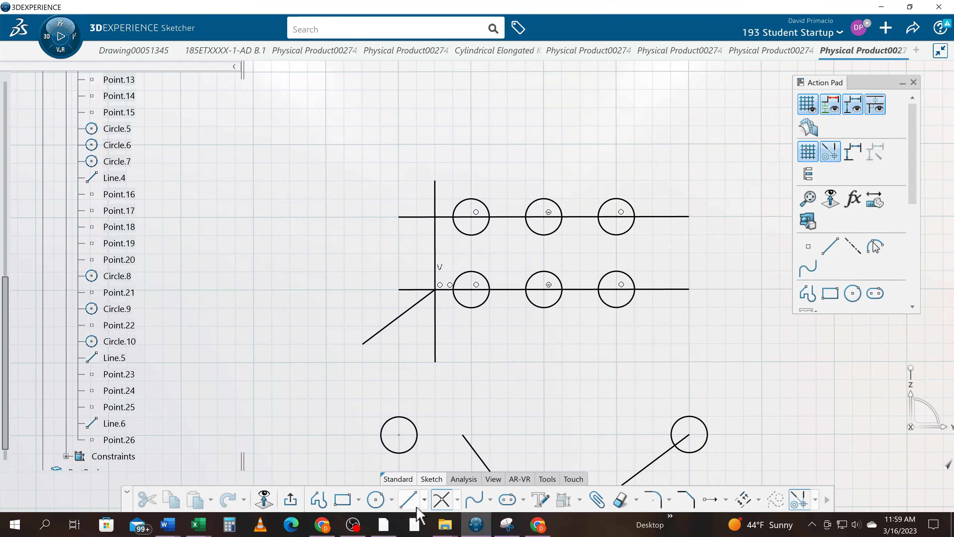
click(441, 499)
click(442, 499)
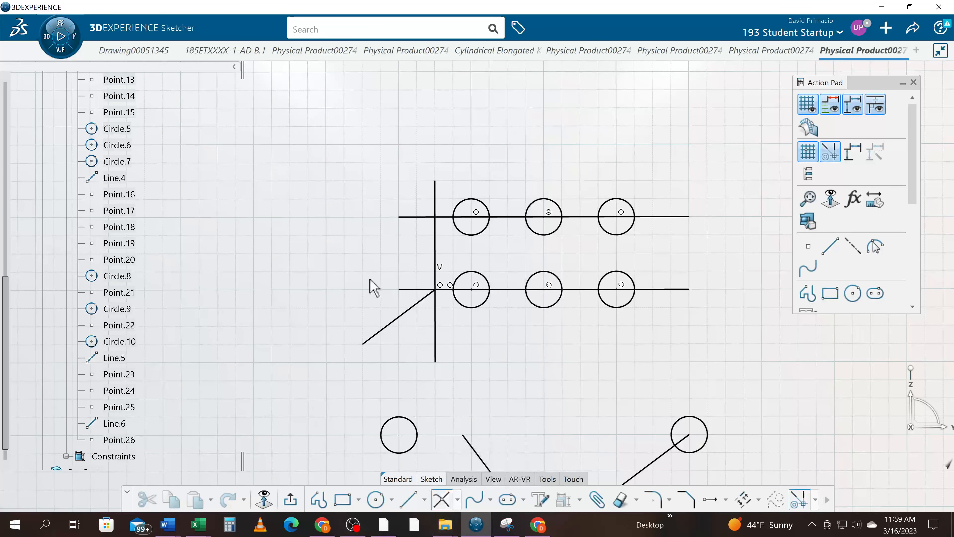
click(399, 318)
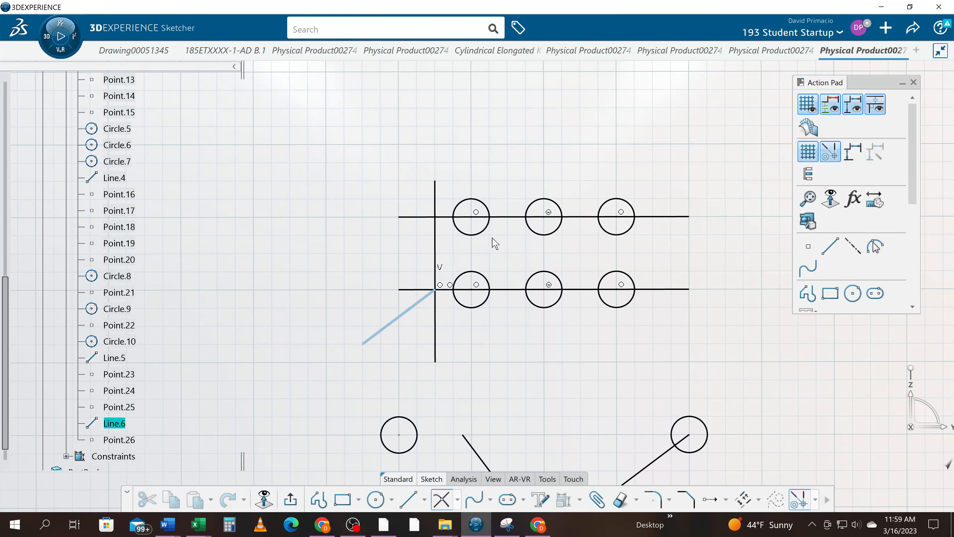
click(513, 217)
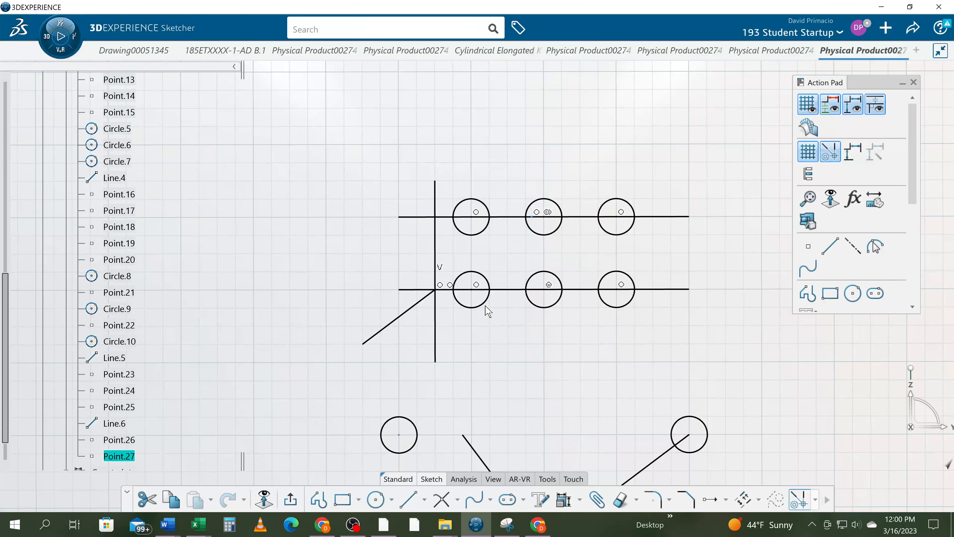
- Place a freestanding point above the V 7 in horizontal line, between its first and second circles
mouse_move(486, 296)
middle_down()
mouse_move(475, 286)
mouse_move(494, 340)
middle_up()
mouse_move(502, 395)
middle_down()
mouse_move(477, 342)
mouse_move(475, 373)
mouse_move(465, 357)
middle_up()
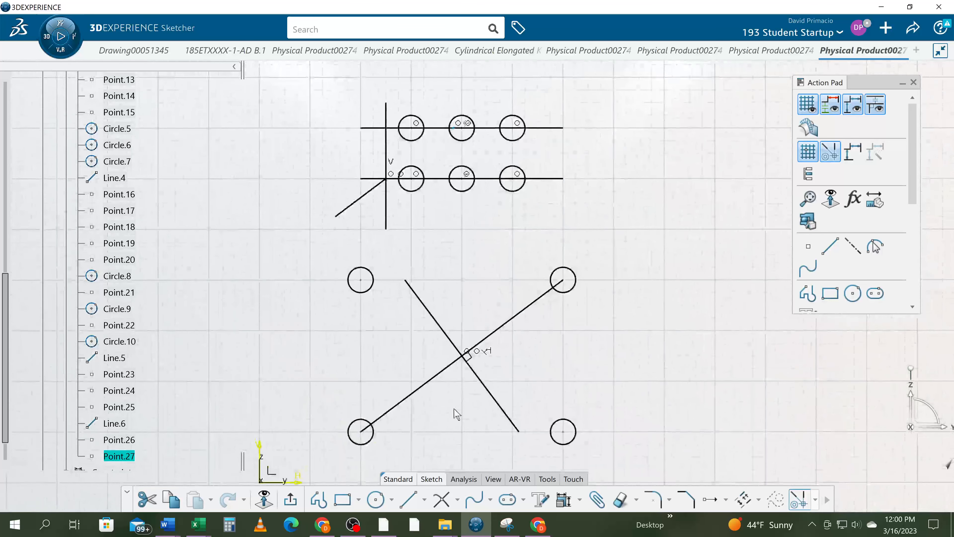
click(457, 499)
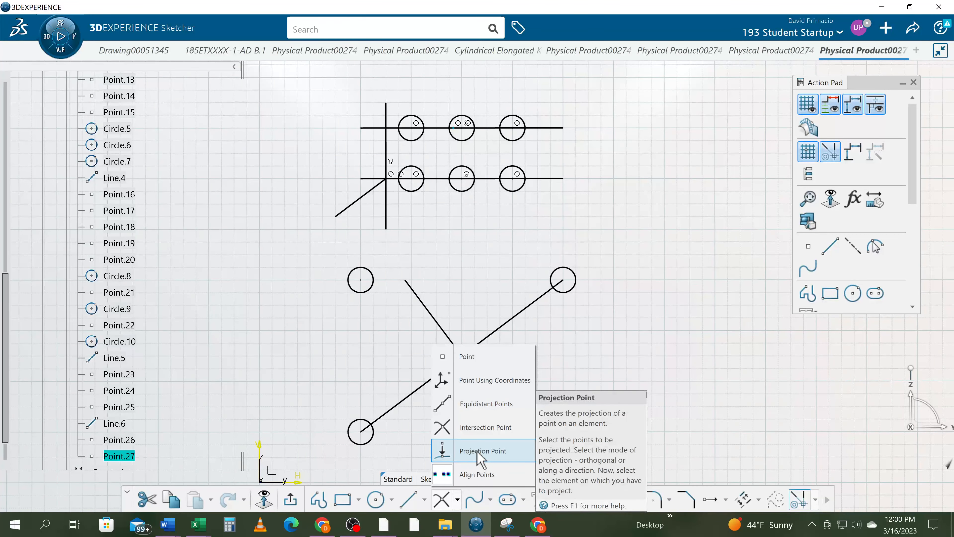
click(394, 465)
mouse_move(467, 287)
middle_down()
mouse_move(457, 336)
mouse_move(447, 324)
mouse_move(415, 405)
mouse_move(454, 392)
mouse_move(486, 451)
middle_up()
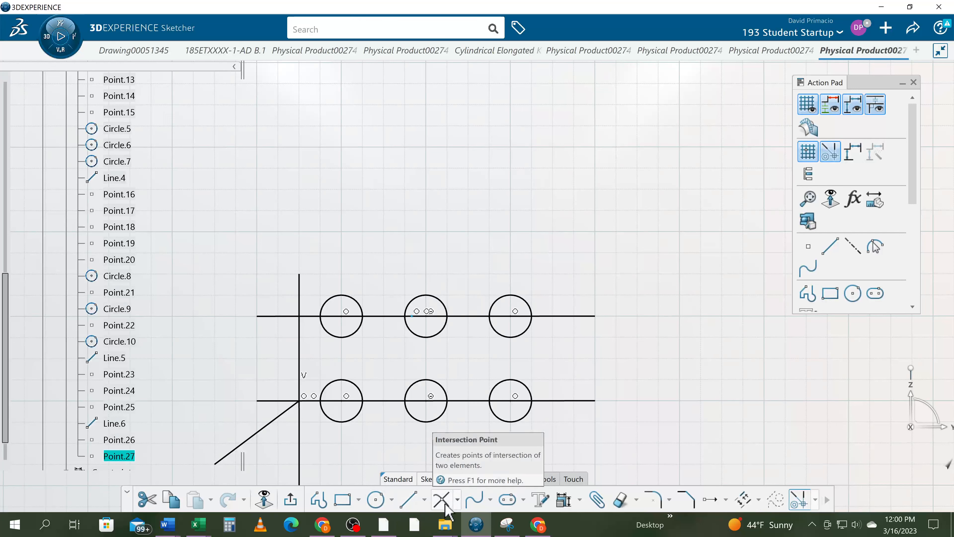
click(458, 500)
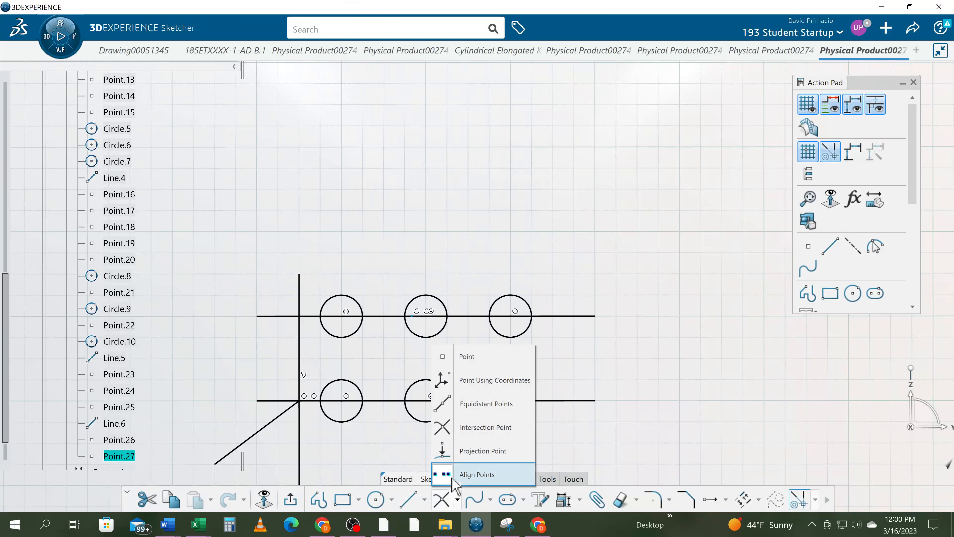
click(461, 364)
click(384, 253)
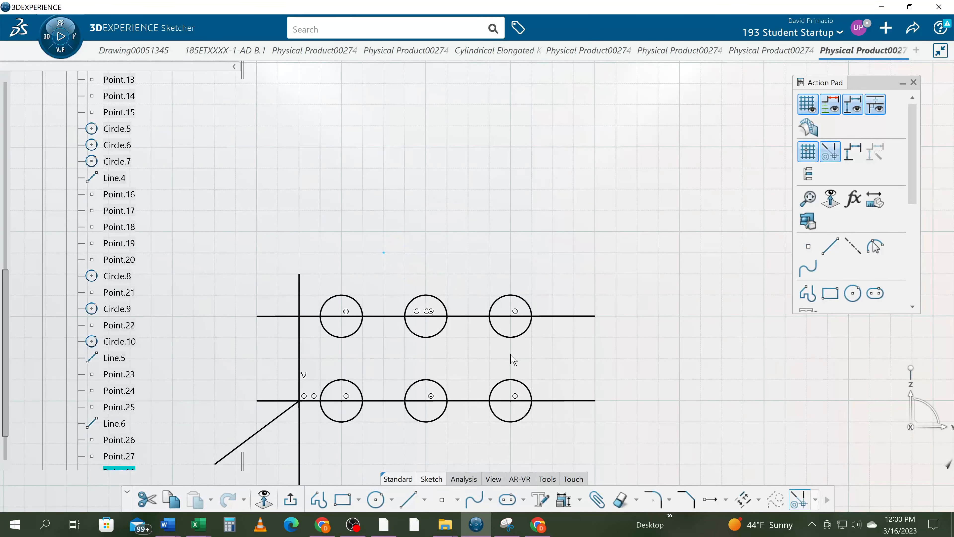
- Draw a closed triangular profile above the circles, placing its lowest vertex on the freestanding point
click(319, 499)
click(320, 189)
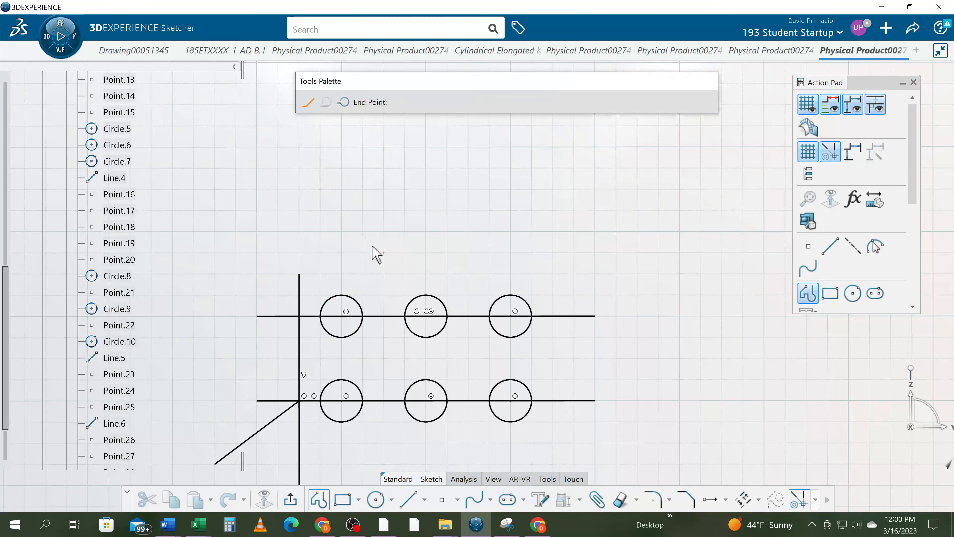
click(384, 252)
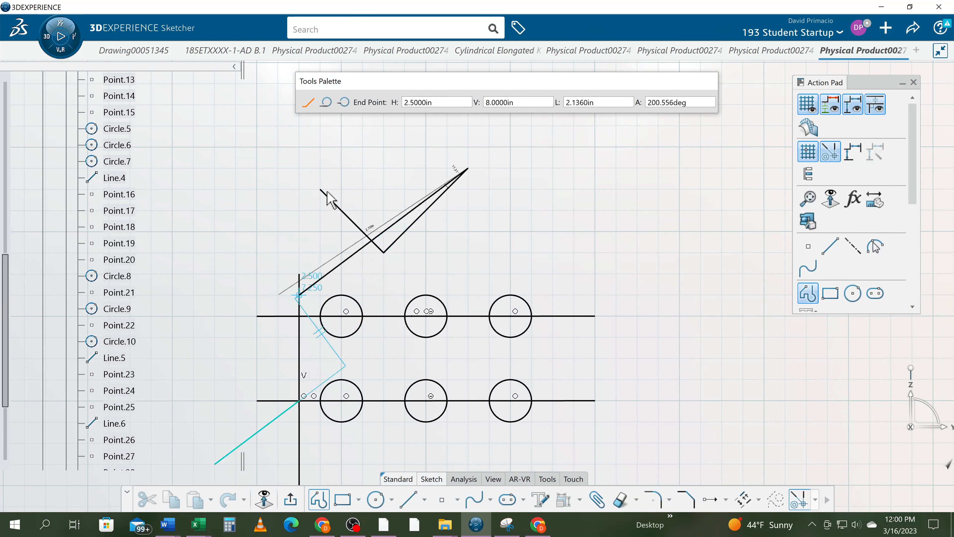
click(320, 189)
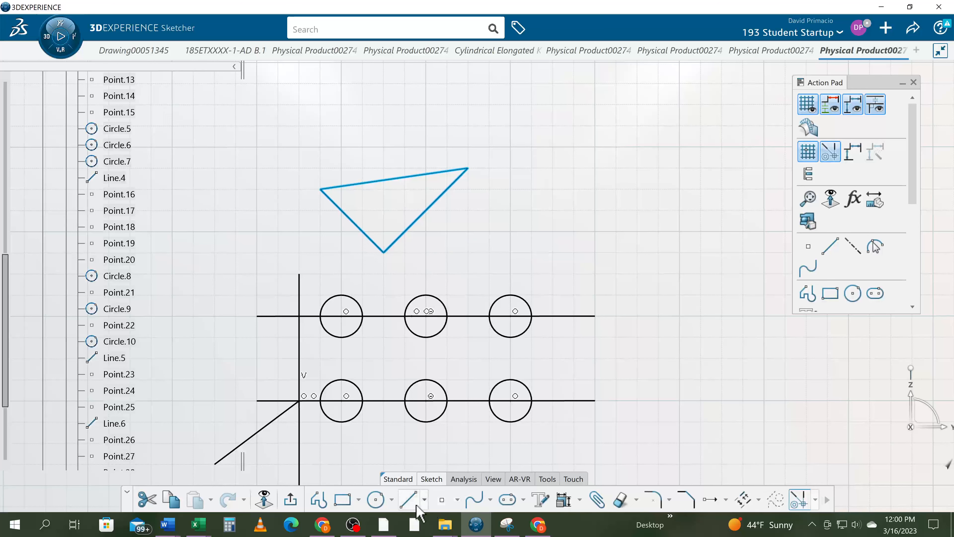
- Create a projection point from the triangle's lowest vertex onto the horizontal line at V 7 in
click(457, 504)
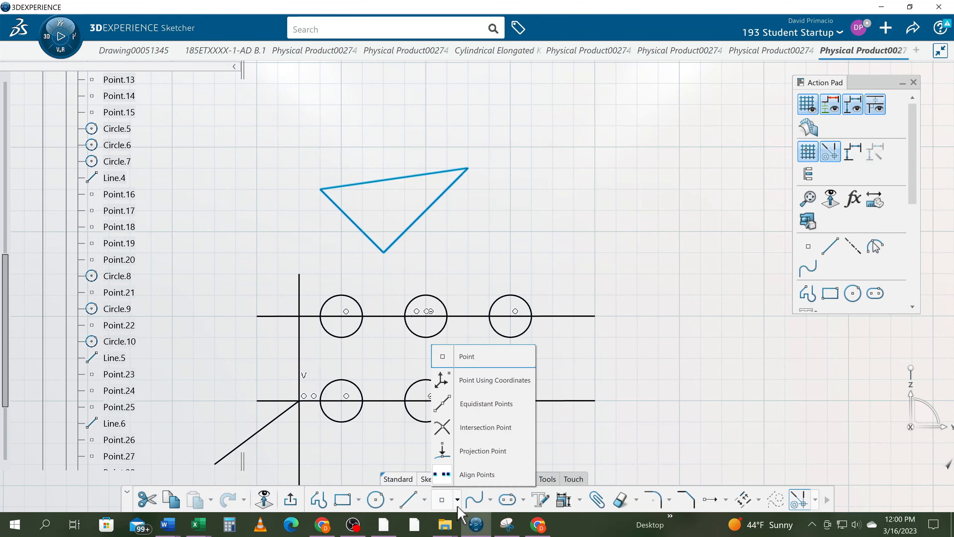
click(478, 456)
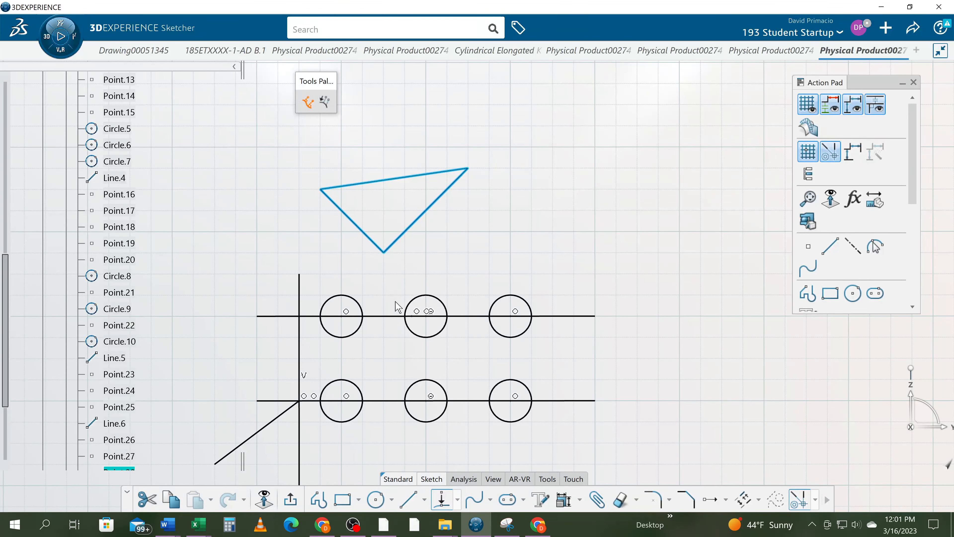
click(438, 503)
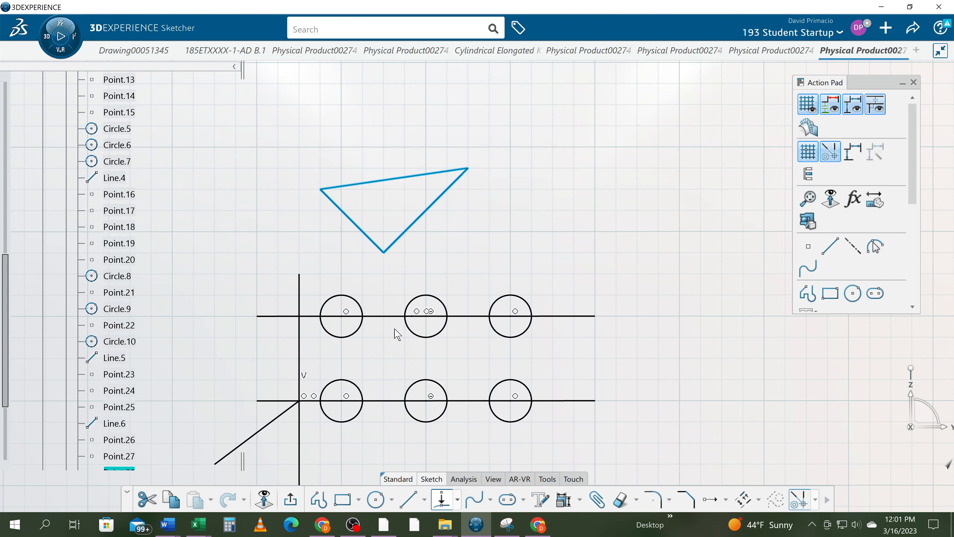
click(511, 238)
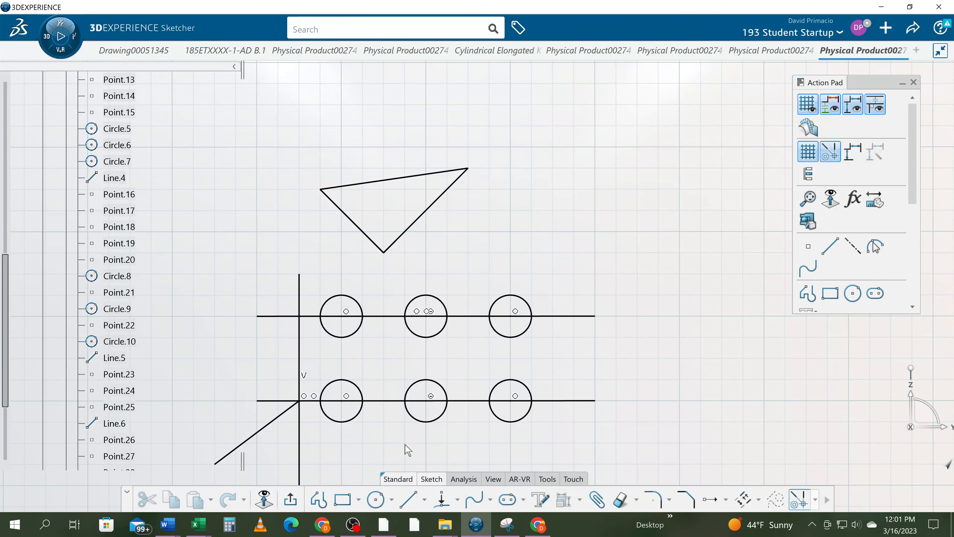
scroll(172, 331, down, 4)
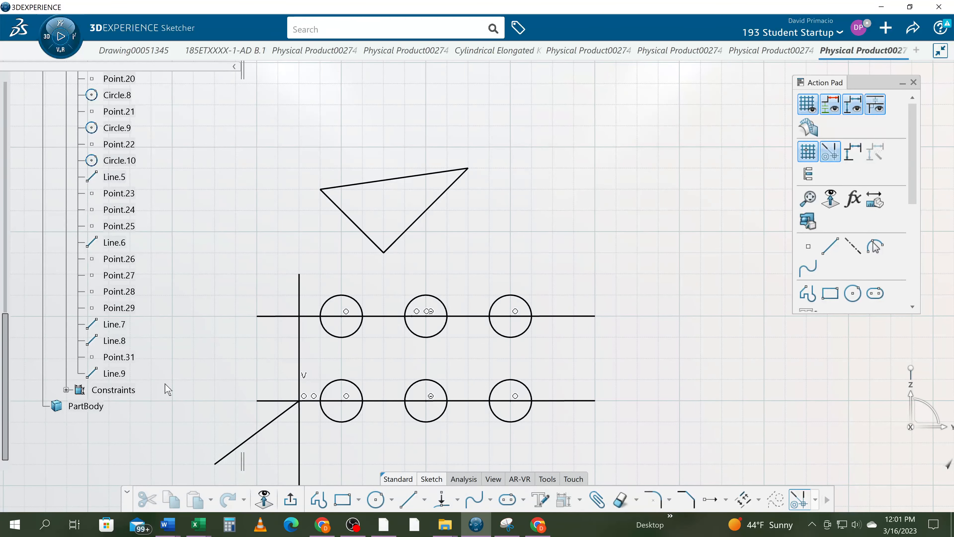
click(129, 357)
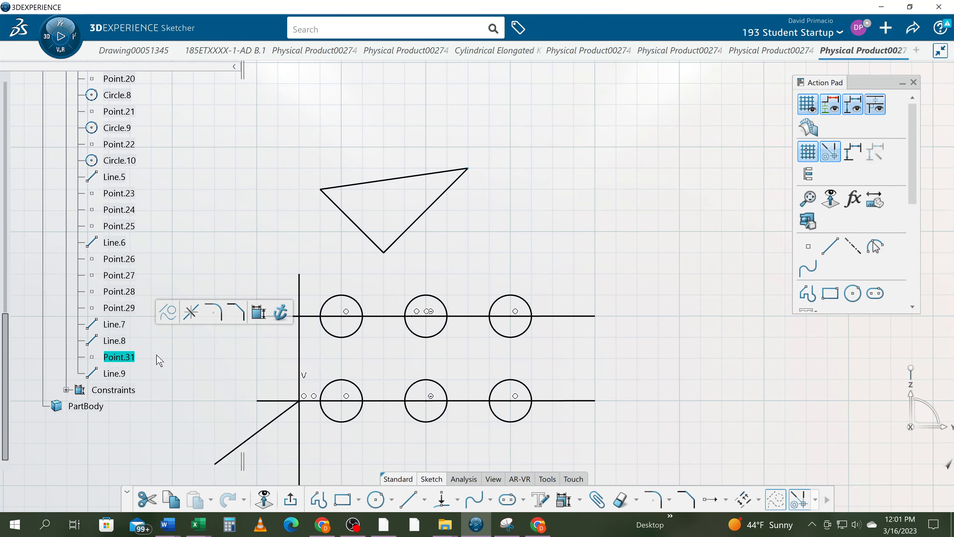
click(132, 259)
click(137, 275)
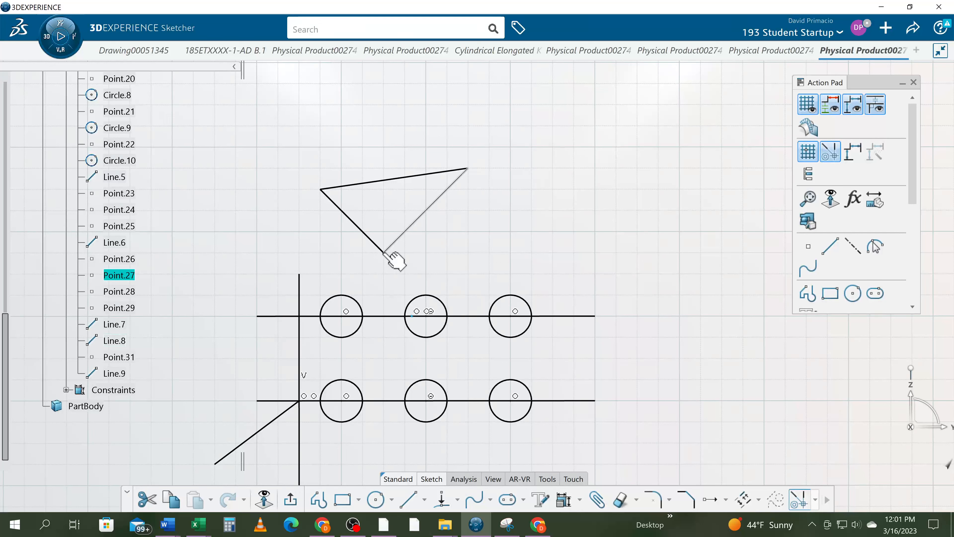
click(389, 267)
click(441, 499)
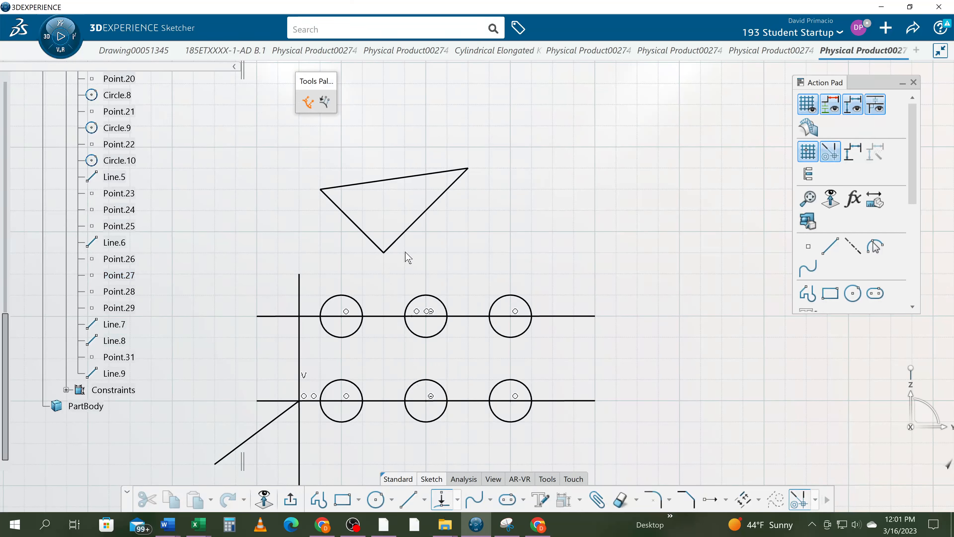
click(384, 252)
click(387, 316)
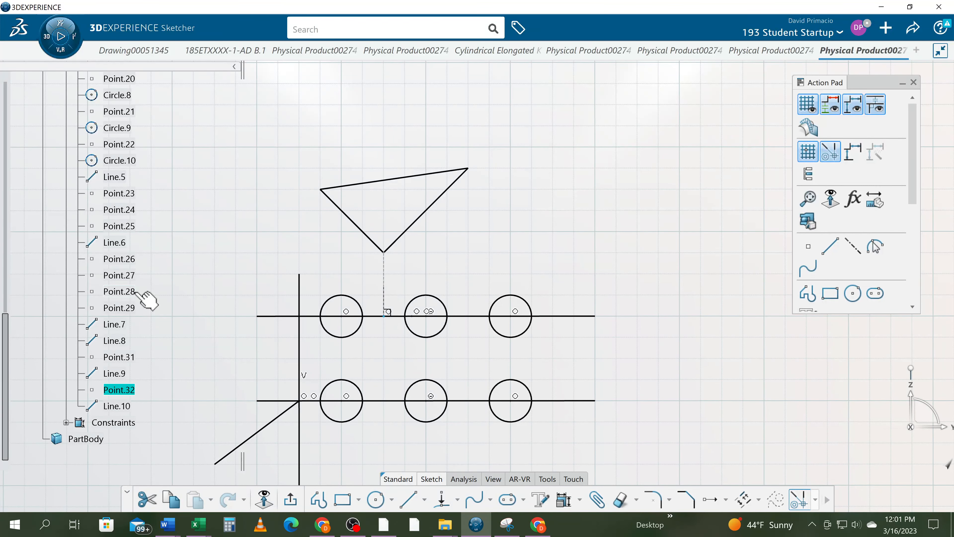
- Try to project the triangle's lowest vertex onto the second circle below it, and undo the attempt
click(442, 498)
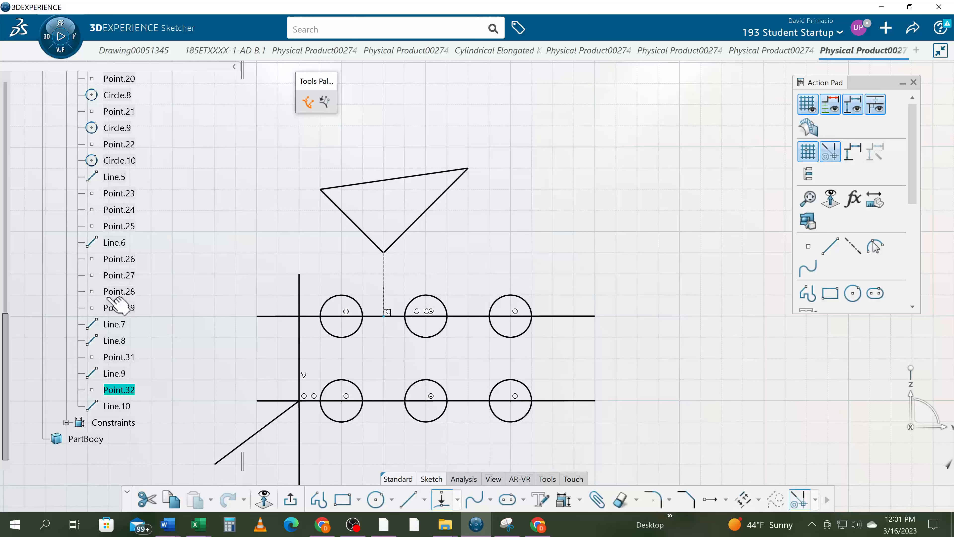
click(415, 298)
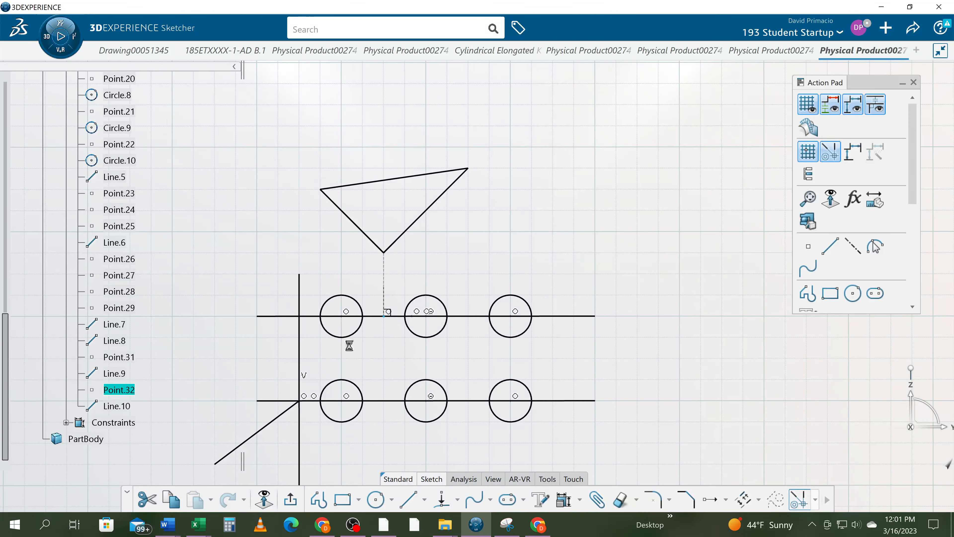
click(441, 501)
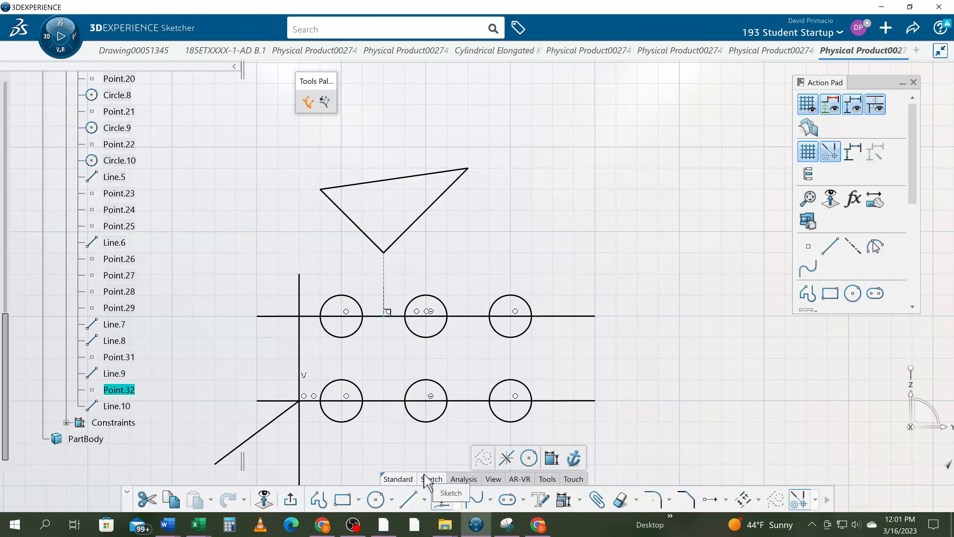
click(384, 252)
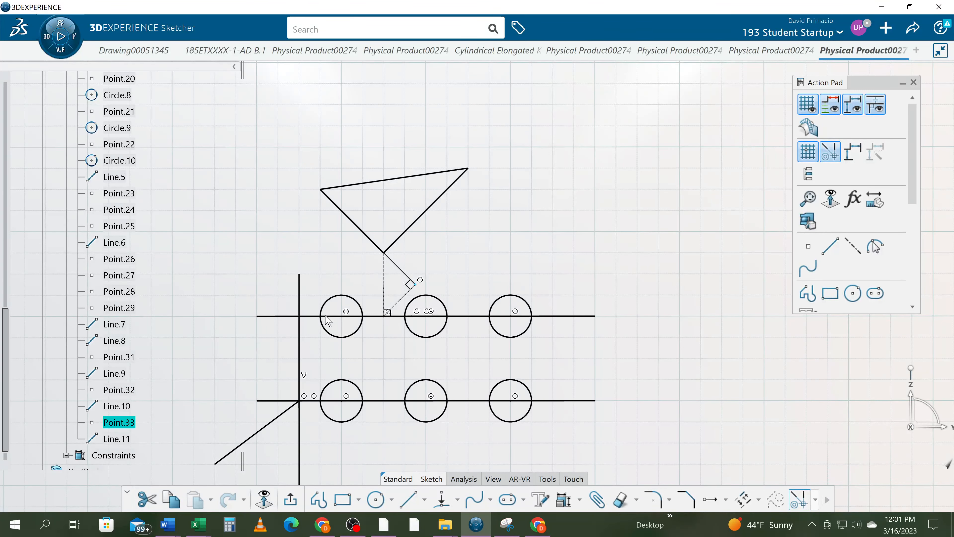
key(ctrl+z)
click(283, 321)
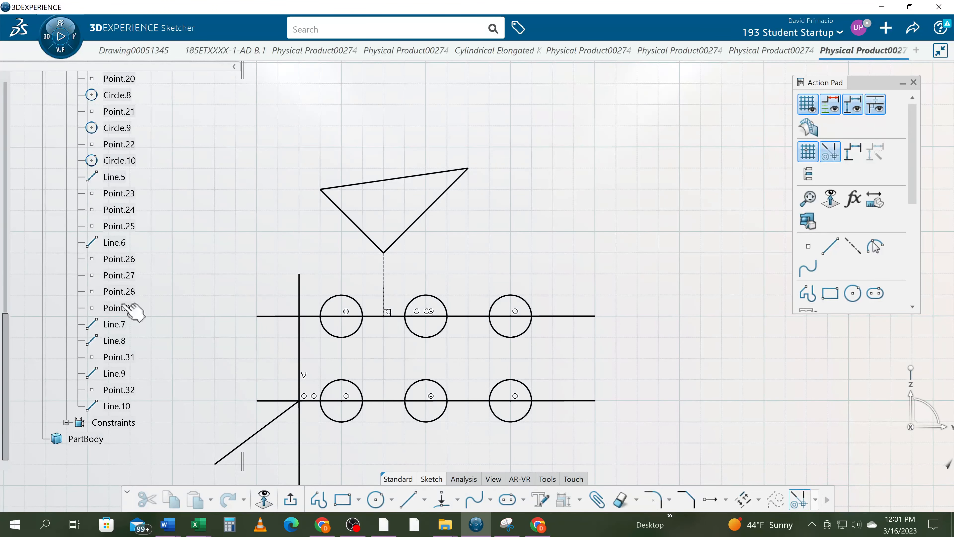
- Create a projection point from the triangle's lowest vertex onto the second circle of the V 7 in row
click(442, 498)
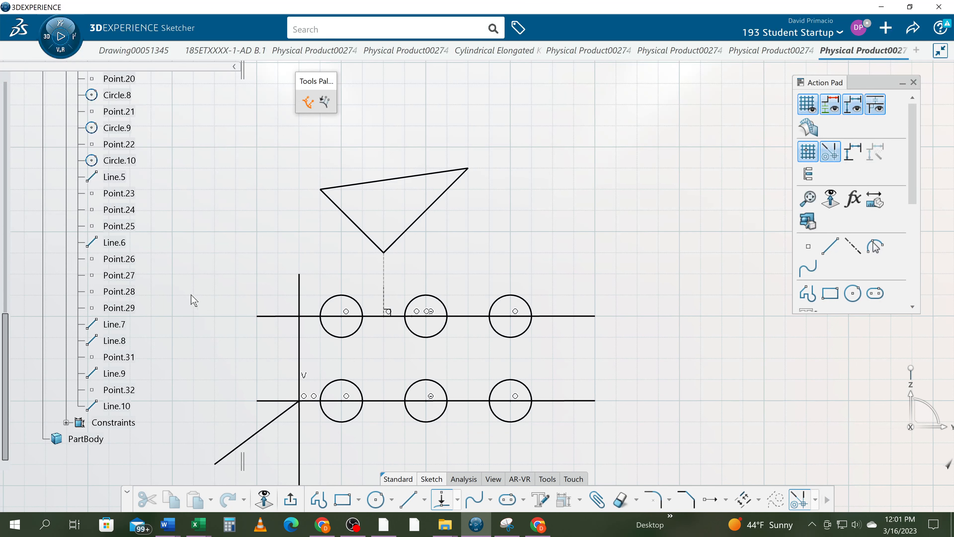
click(120, 291)
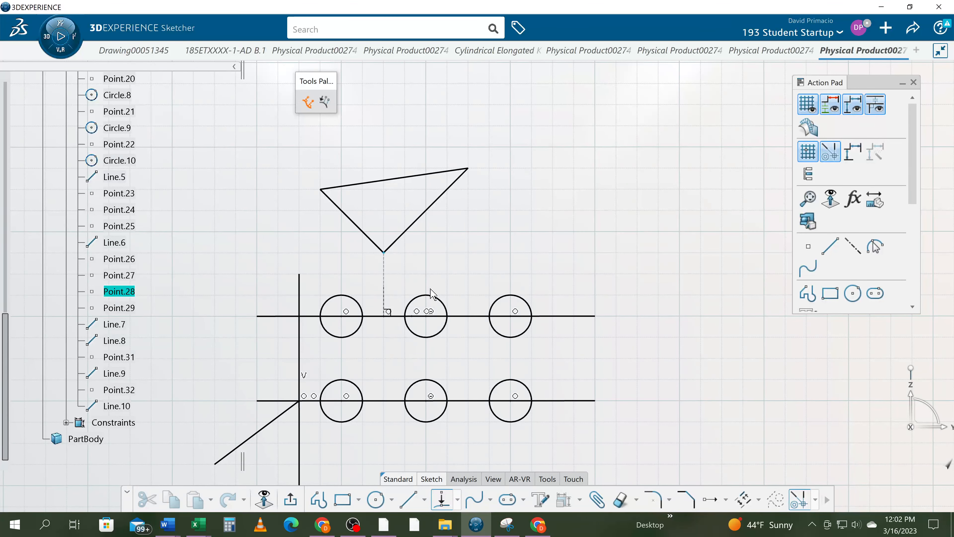
click(420, 299)
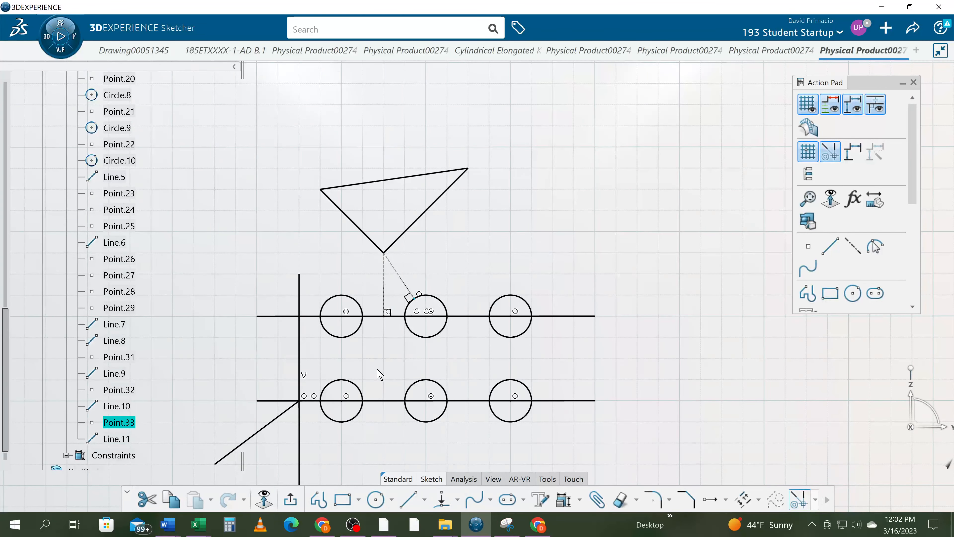
- Dimension the length of the dashed projection line between the triangle's lowest vertex and the second circle
mouse_move(396, 366)
middle_down()
mouse_move(411, 365)
mouse_move(427, 329)
middle_up()
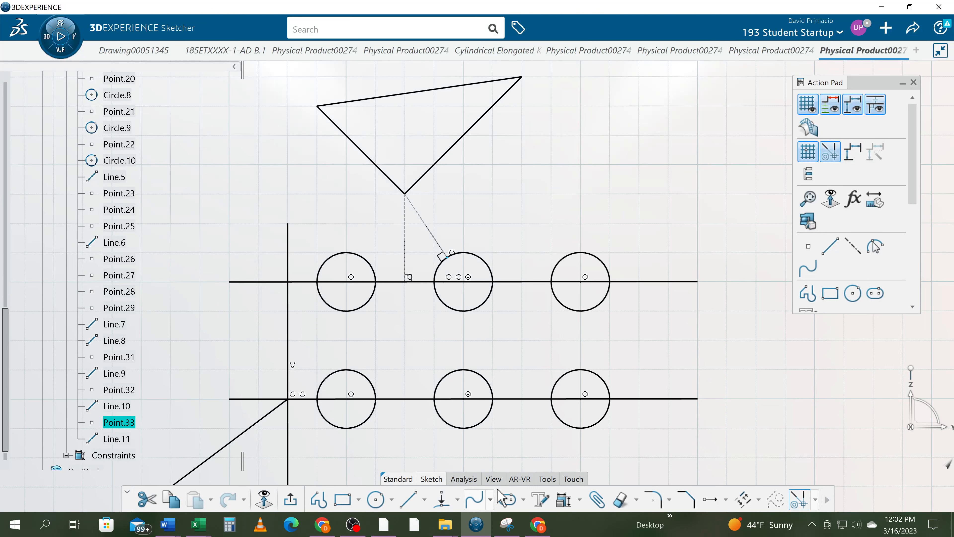
click(547, 480)
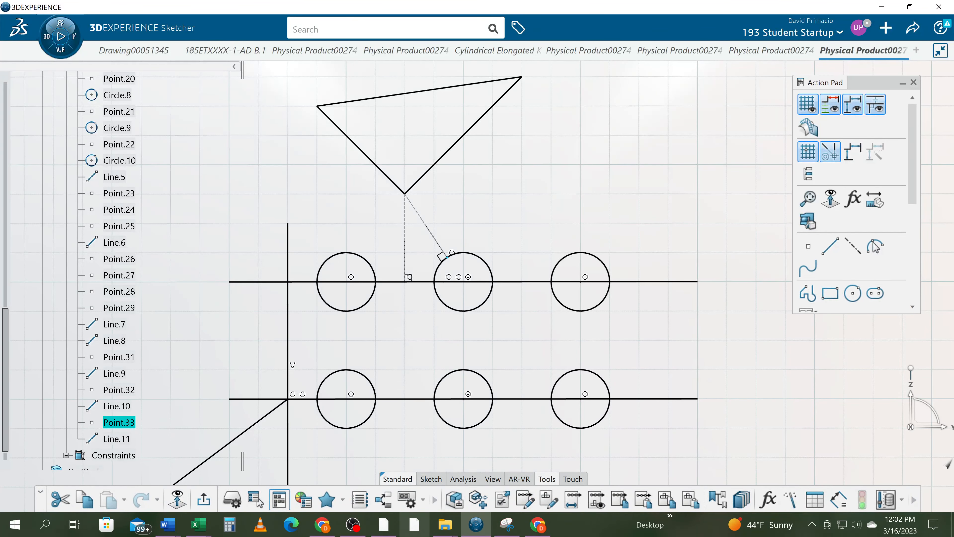
click(436, 481)
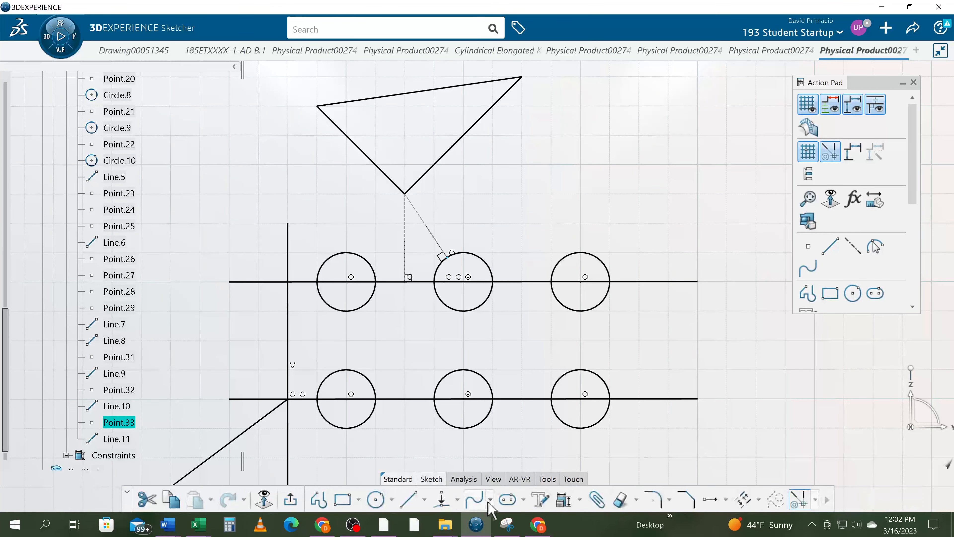
click(579, 499)
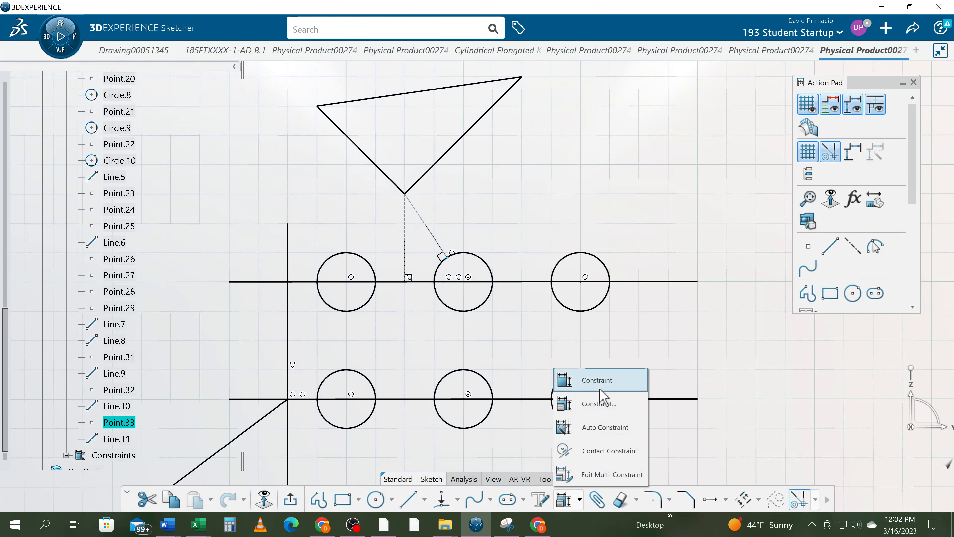
click(573, 380)
click(436, 241)
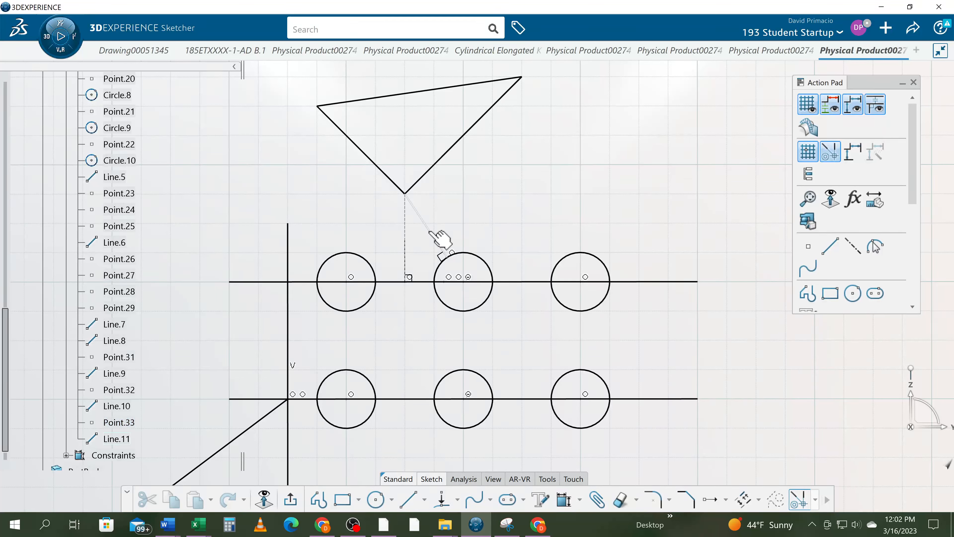
click(436, 237)
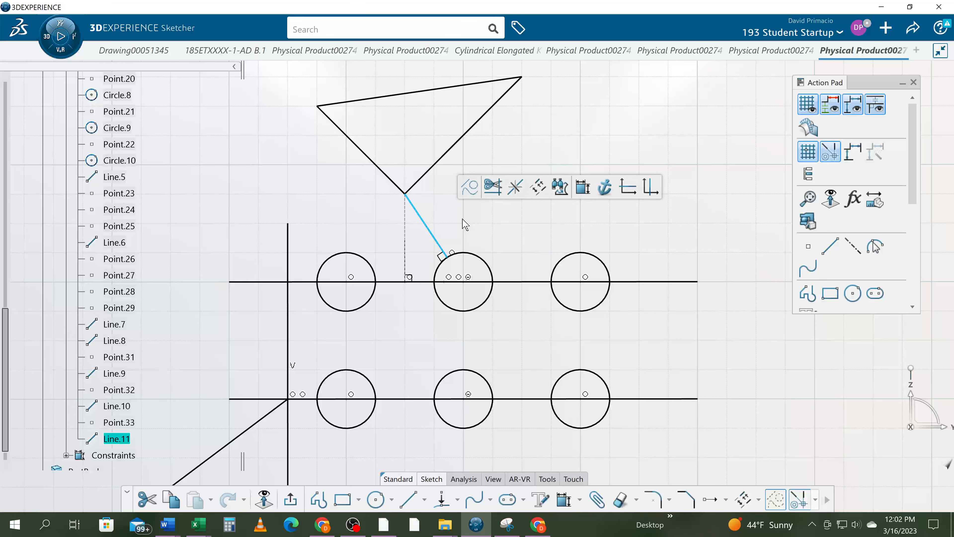
click(563, 499)
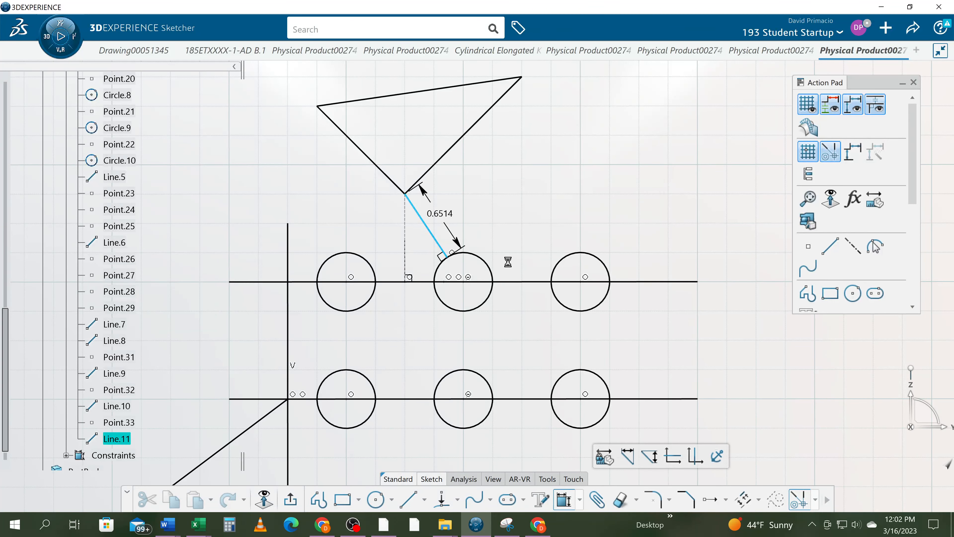
click(474, 225)
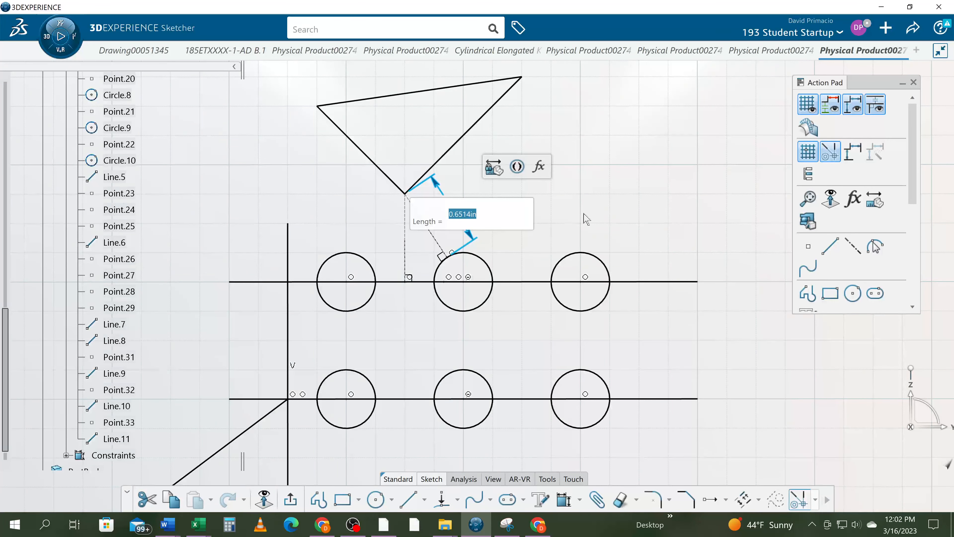
click(607, 208)
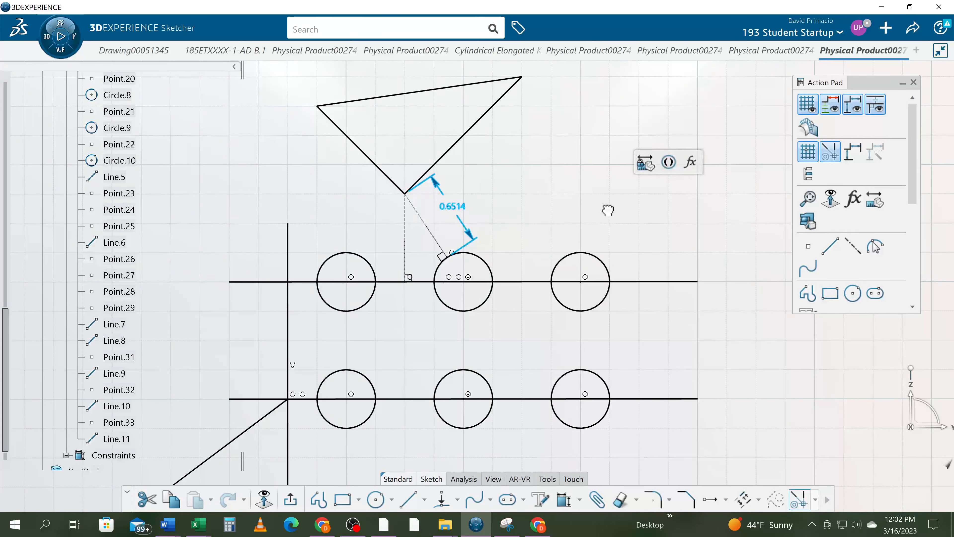
click(592, 317)
middle_drag(495, 369, 479, 350)
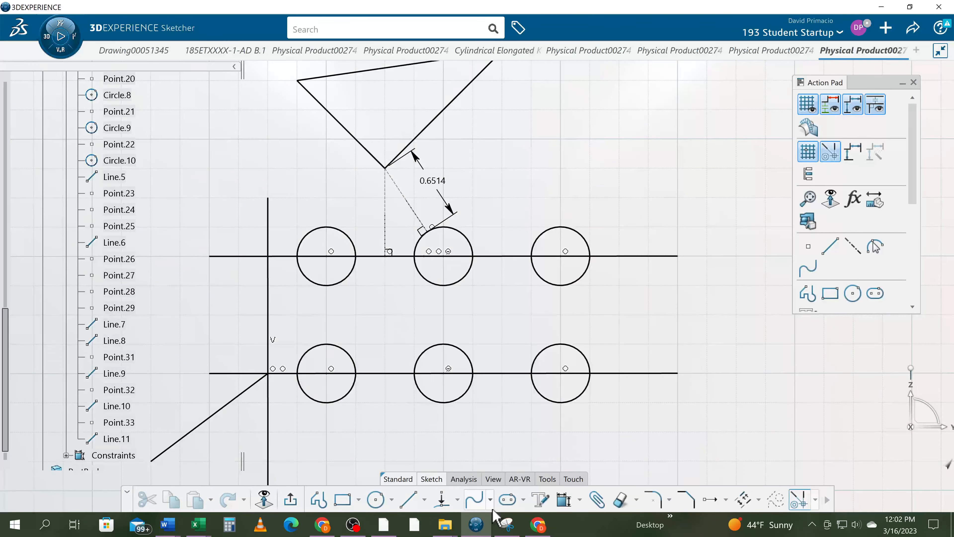
click(457, 499)
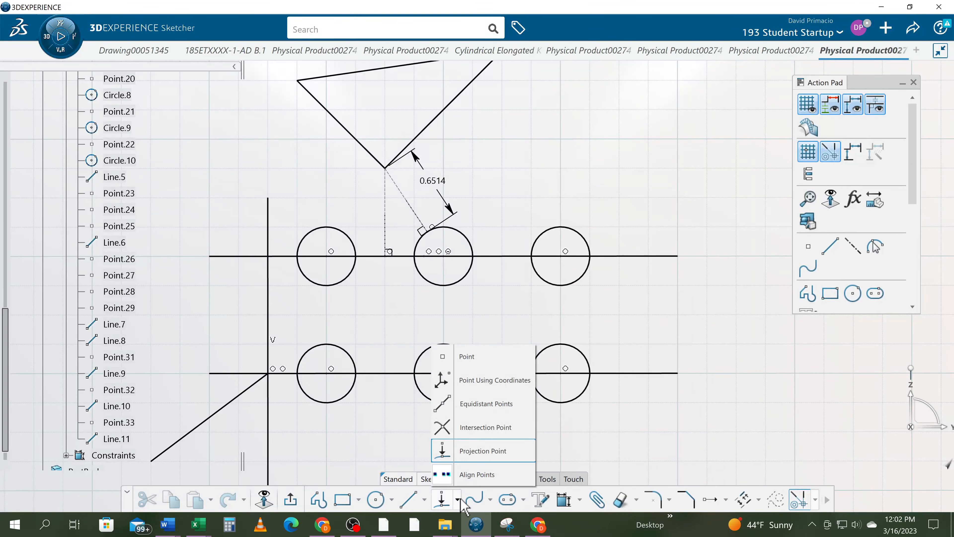
click(385, 428)
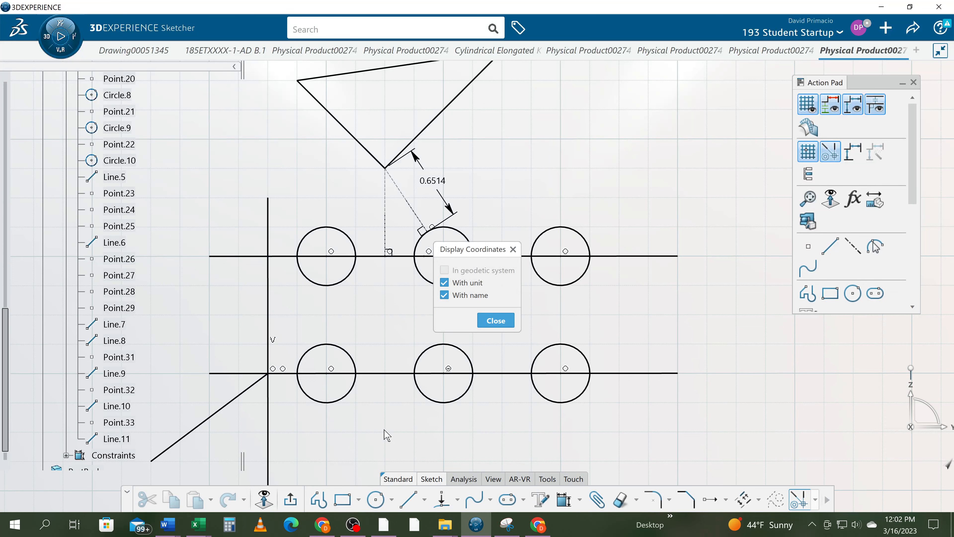
key(Escape)
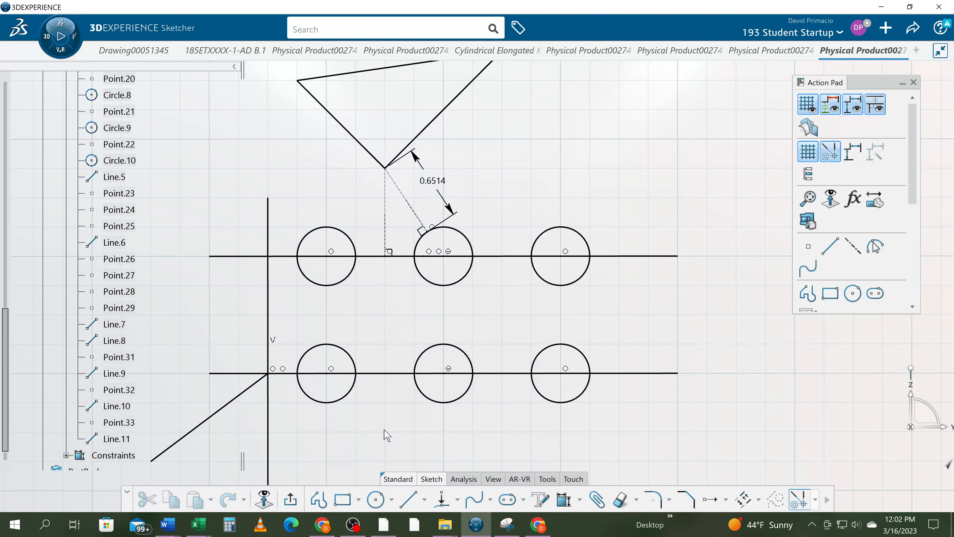